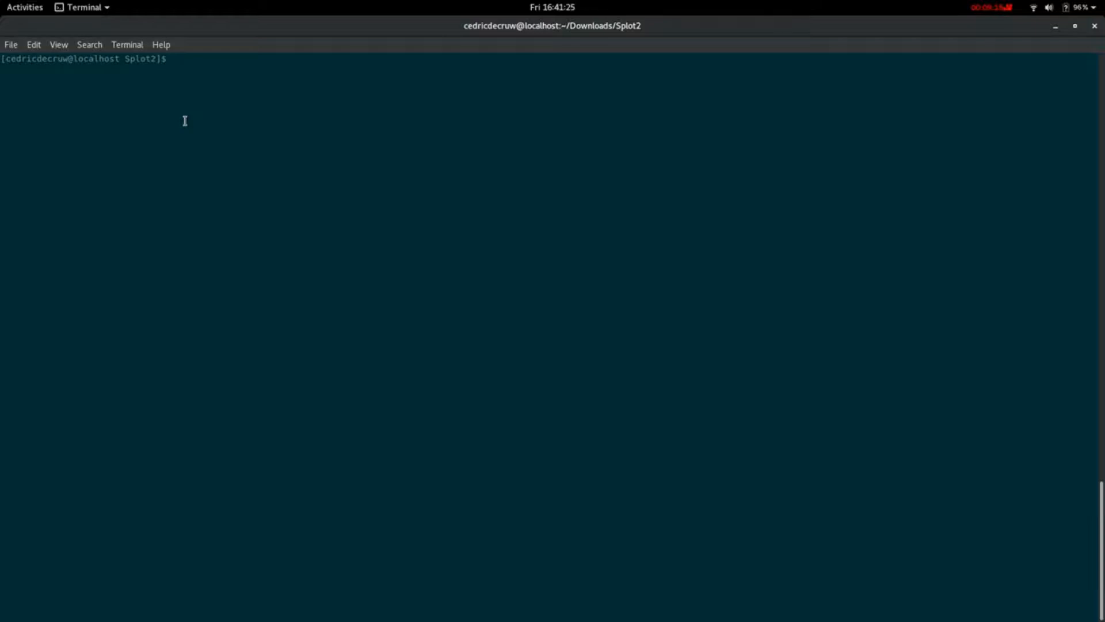
- Run SPlot2.1.jar and load Acidobacterium_ailaaui_complete_sequence.fna as the X-axis sequence, labelled Acidobacterium_ailaaui
{"action": "type", "text": "java"}
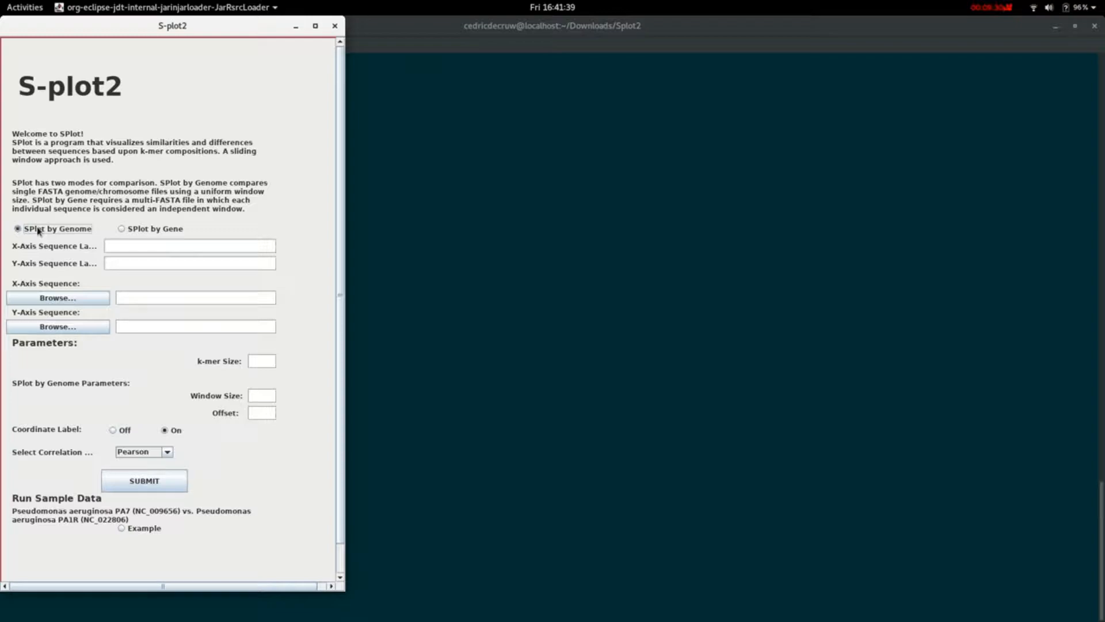
{"action": "left_click", "coordinate": [68, 299]}
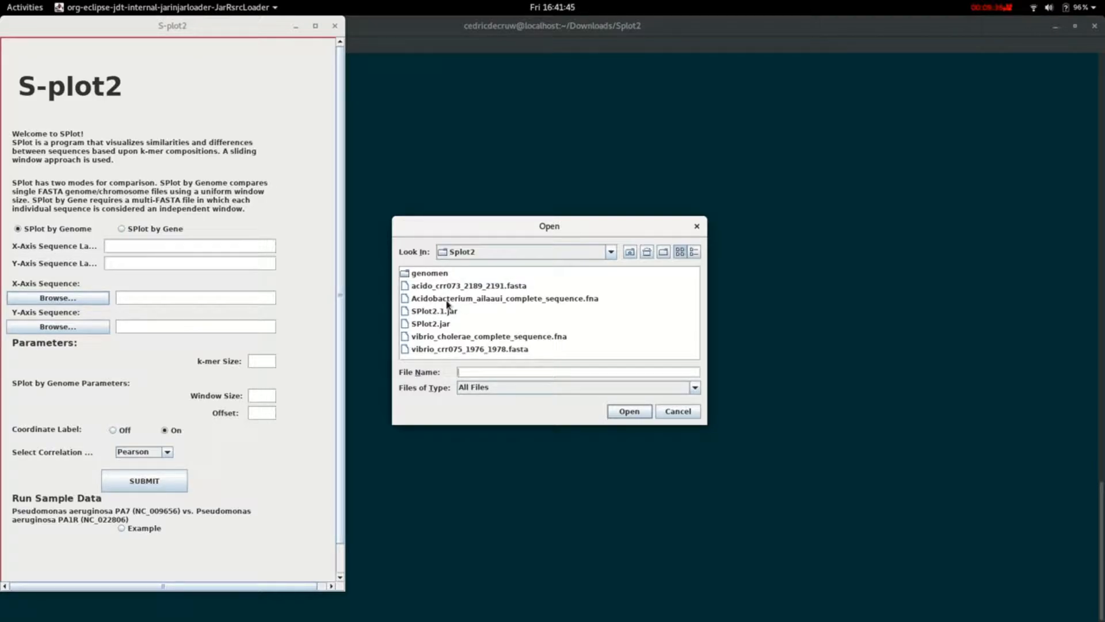
{"action": "left_click", "coordinate": [473, 301]}
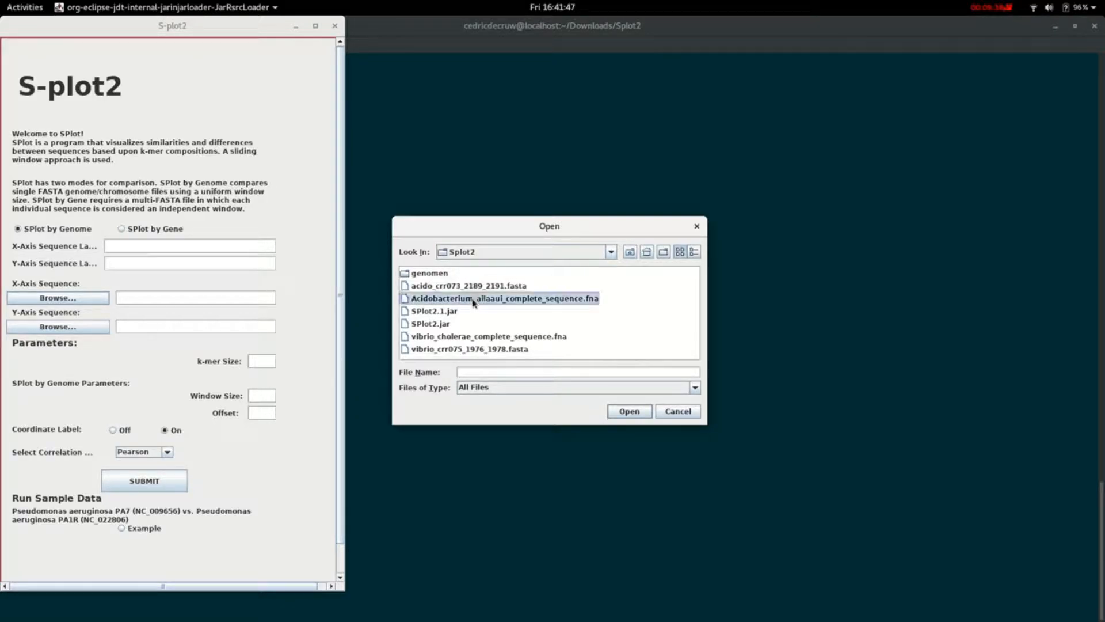
{"action": "double_click", "coordinate": [474, 301]}
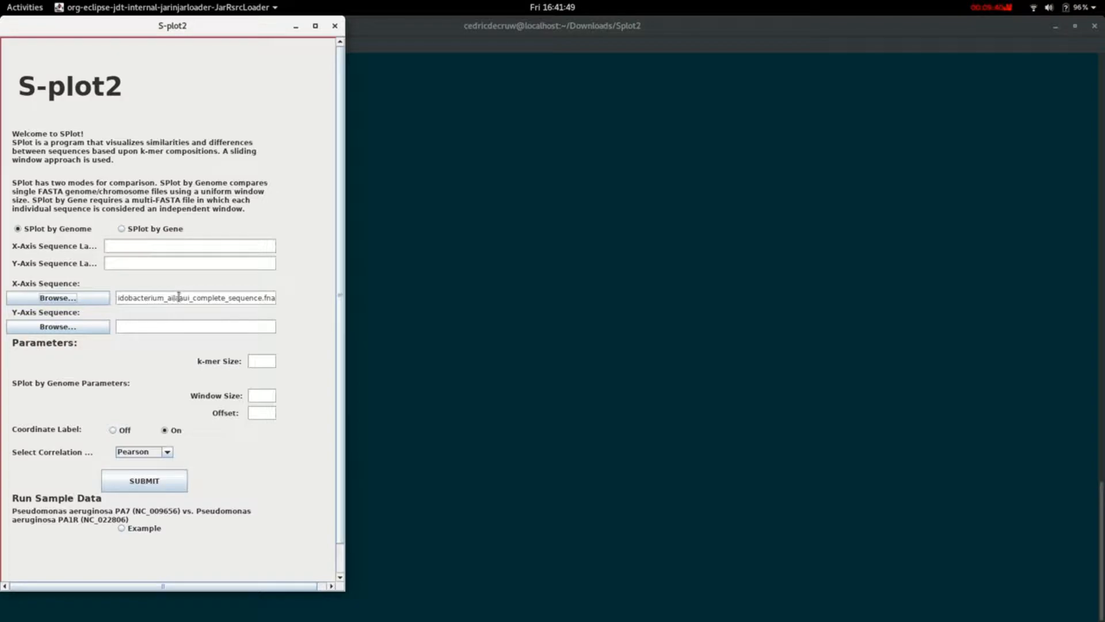
{"action": "left_click_drag", "start_coordinate": [192, 296], "coordinate": [122, 294]}
{"action": "middle_click", "coordinate": [117, 240]}
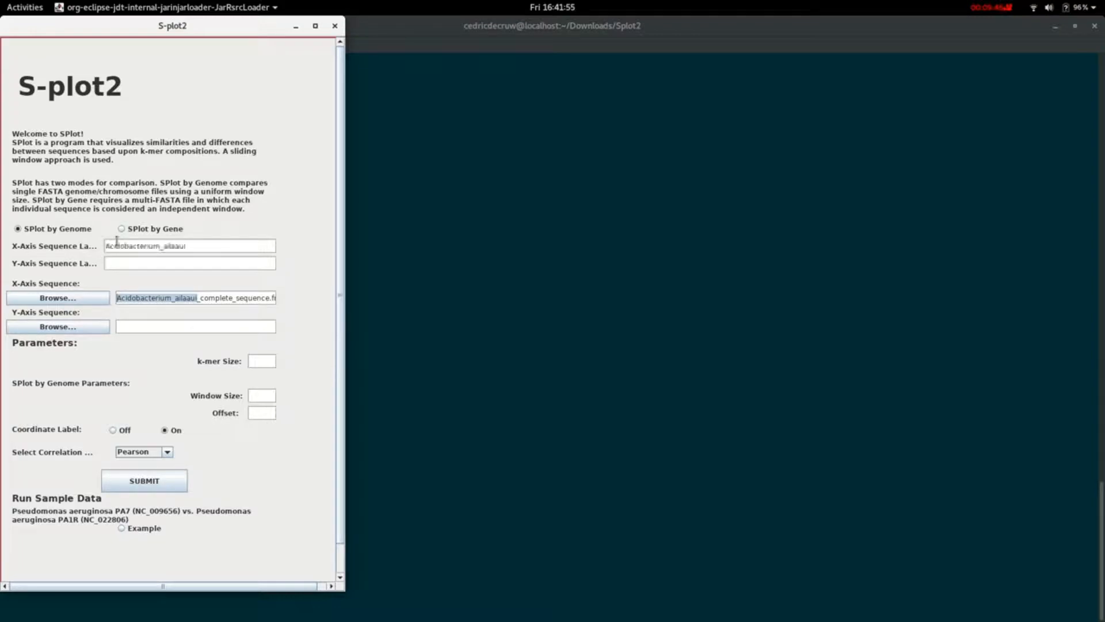
- Load vibrio_cholerae_complete_sequence.fna as the Y-axis sequence and label it vibrio_cholerae
{"action": "left_click", "coordinate": [88, 326]}
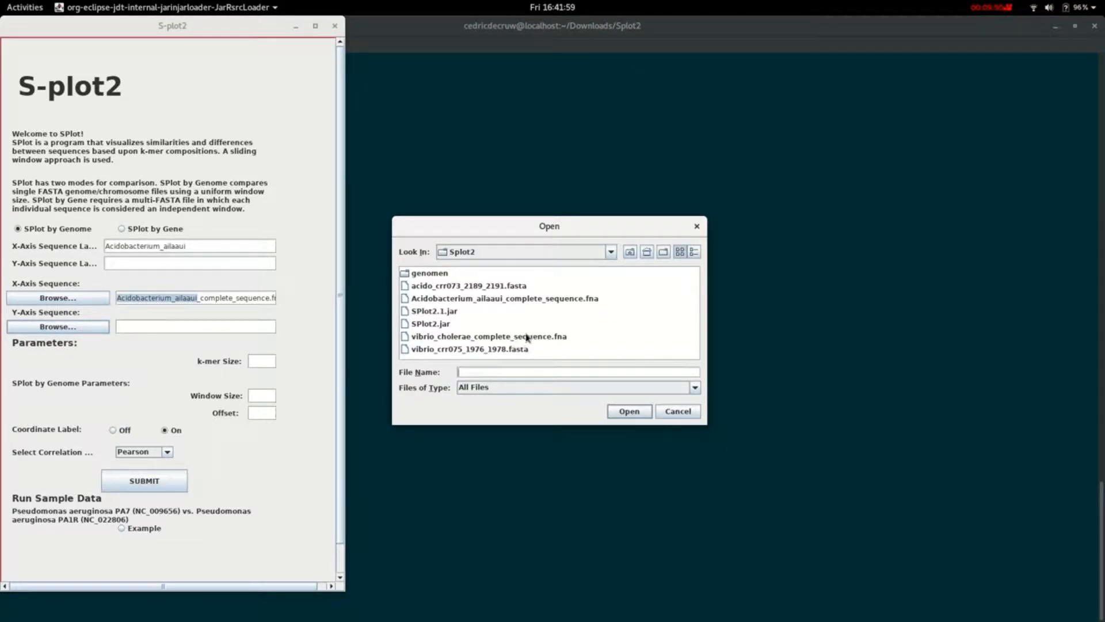
{"action": "double_click", "coordinate": [465, 338]}
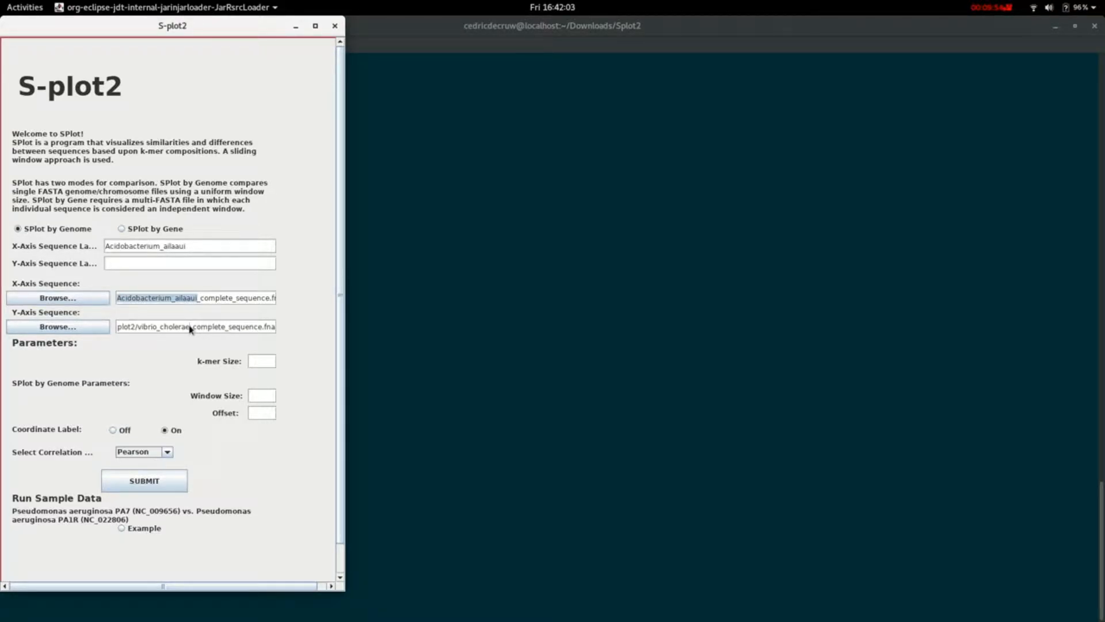
{"action": "left_click_drag", "start_coordinate": [189, 329], "coordinate": [138, 327]}
{"action": "middle_click", "coordinate": [125, 263]}
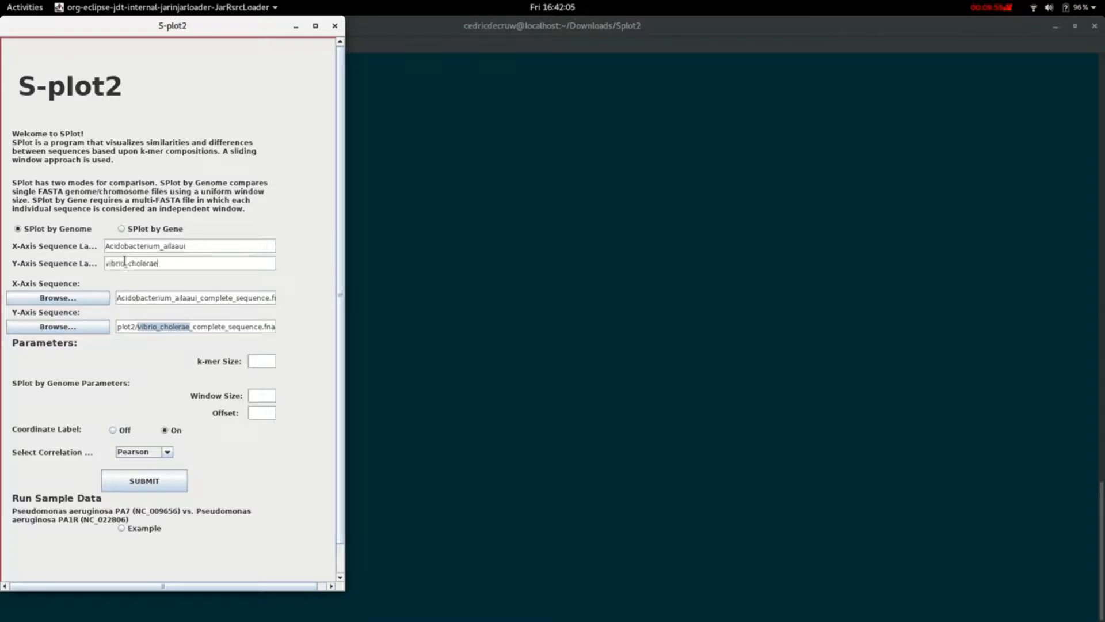
- Generate the genome comparison plot with k-mer size 5, window size 2500 and offset 1250
{"action": "left_click", "coordinate": [268, 361]}
{"action": "type", "text": "5"}
{"action": "left_click", "coordinate": [260, 396]}
{"action": "type", "text": "1250"}
{"action": "type", "text": "00"}
{"action": "left_click", "coordinate": [261, 418]}
{"action": "left_click", "coordinate": [151, 483]}
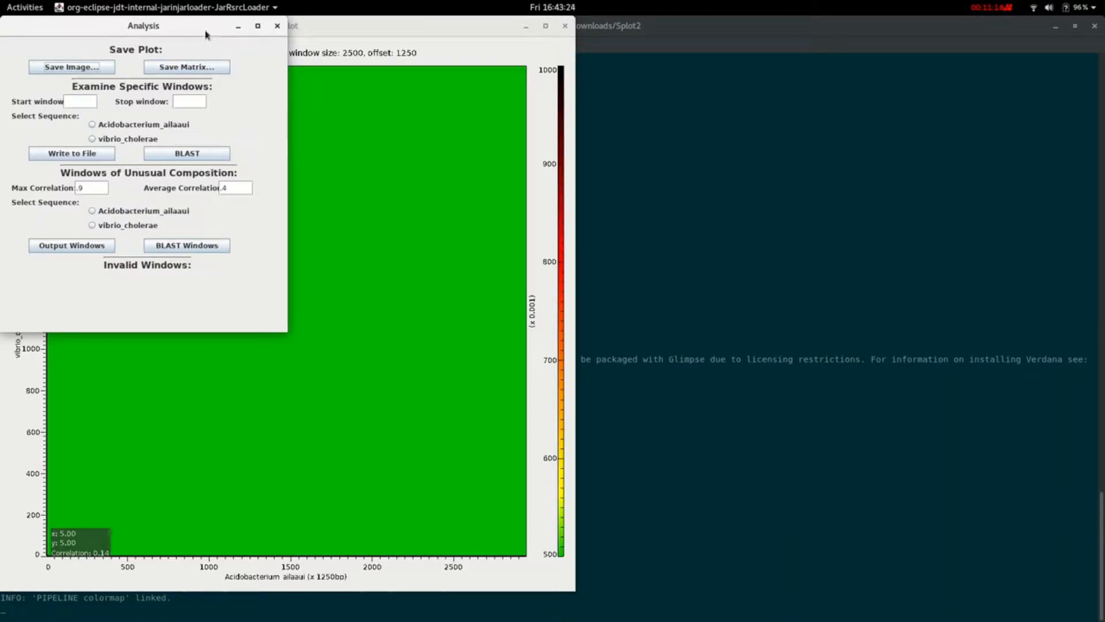
- Move the Analysis window clear of the k-mer 5 plot, and exit S-plot2
{"action": "left_click_drag", "start_coordinate": [202, 30], "coordinate": [836, 118]}
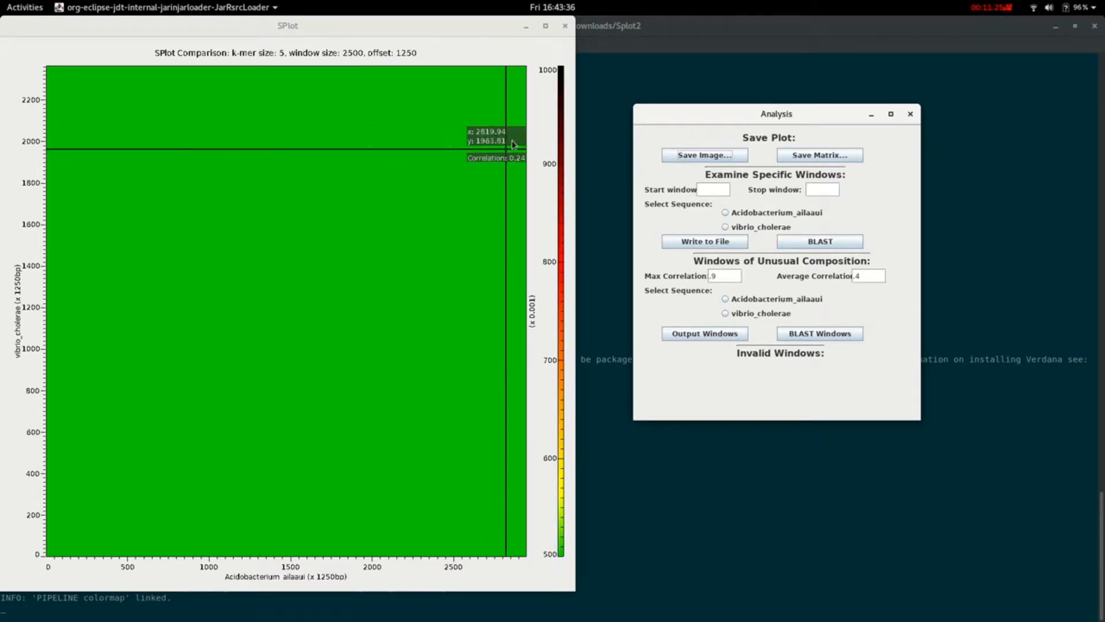
{"action": "left_click", "coordinate": [564, 30]}
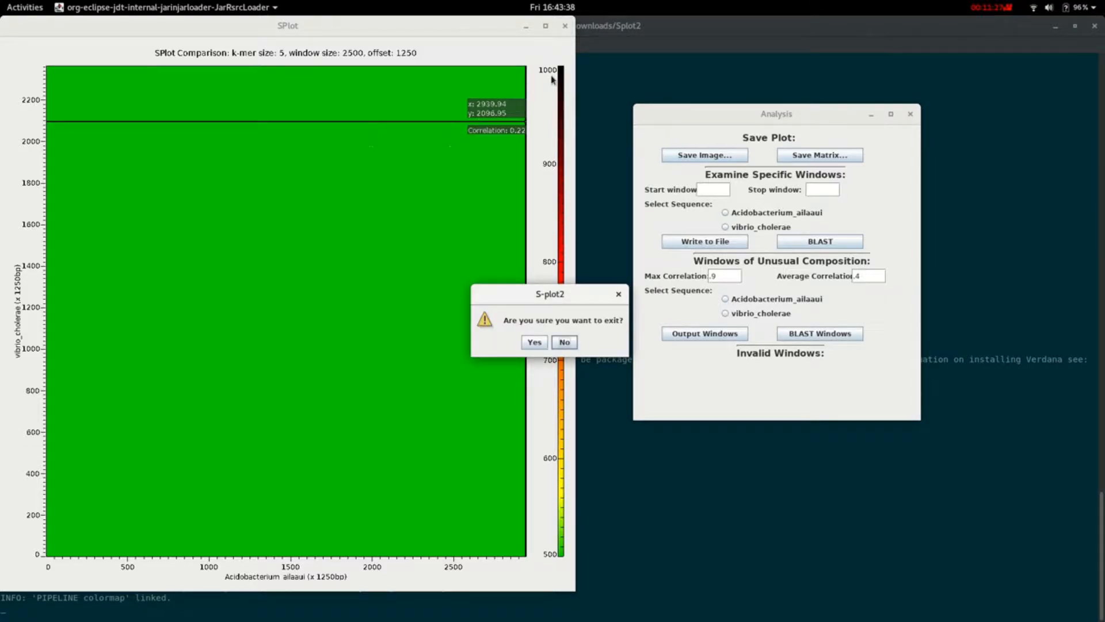
{"action": "left_click", "coordinate": [534, 342]}
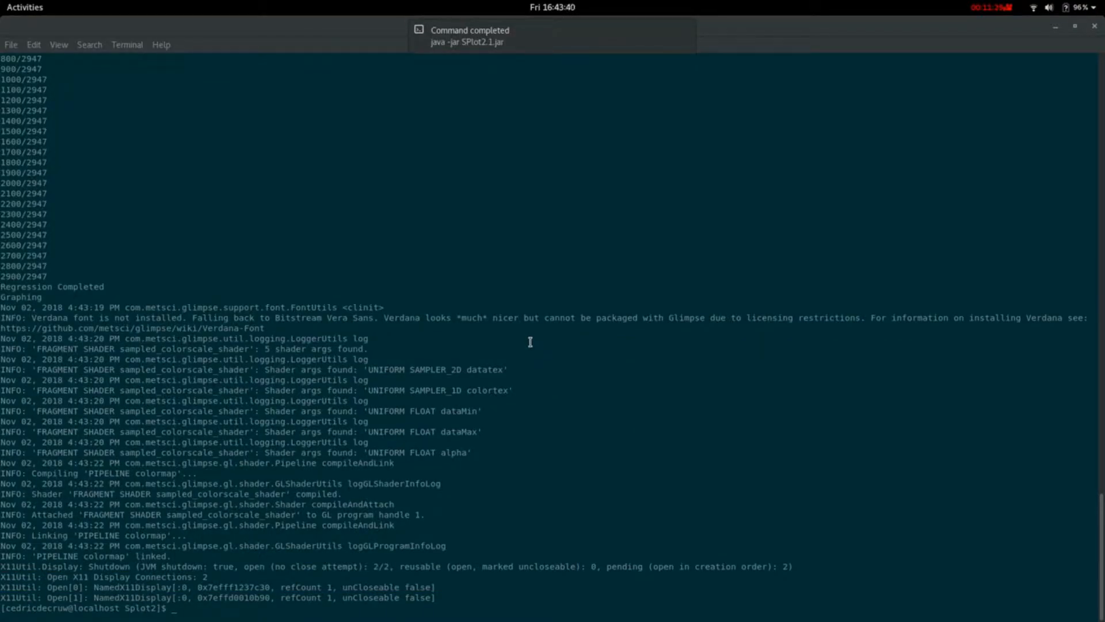
- Run java -jar SPlot2.1.jar again in the terminal and choose the SPlot by Genome mode
{"action": "left_click", "coordinate": [462, 547]}
{"action": "key", "text": "Up"}
{"action": "key", "text": "Return"}
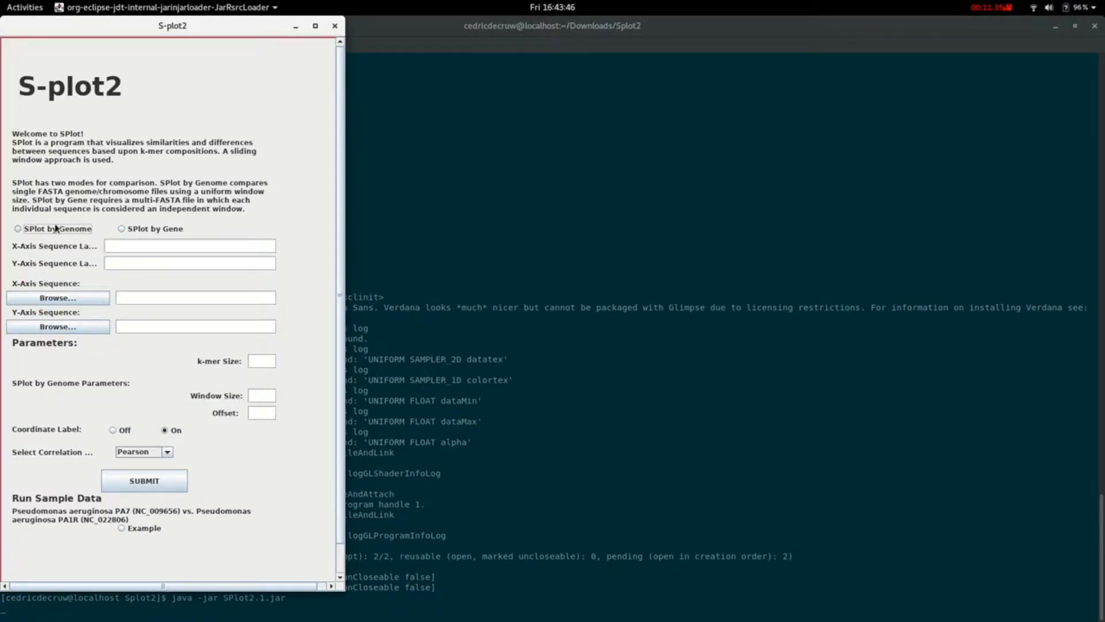
{"action": "left_click", "coordinate": [123, 230]}
{"action": "left_click", "coordinate": [68, 229]}
- Load Acidobacterium_ailaaui_complete_sequence.fna as the X-axis sequence and vibrio_cholerae_complete_sequence.fna as the Y-axis sequence
{"action": "left_click", "coordinate": [71, 299]}
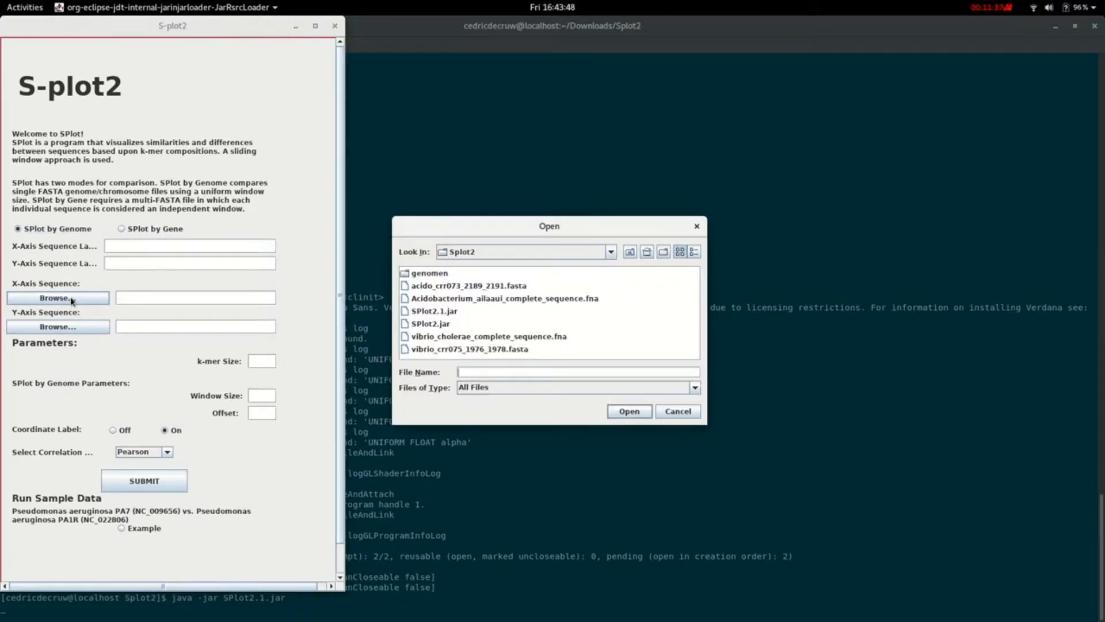
{"action": "double_click", "coordinate": [457, 299]}
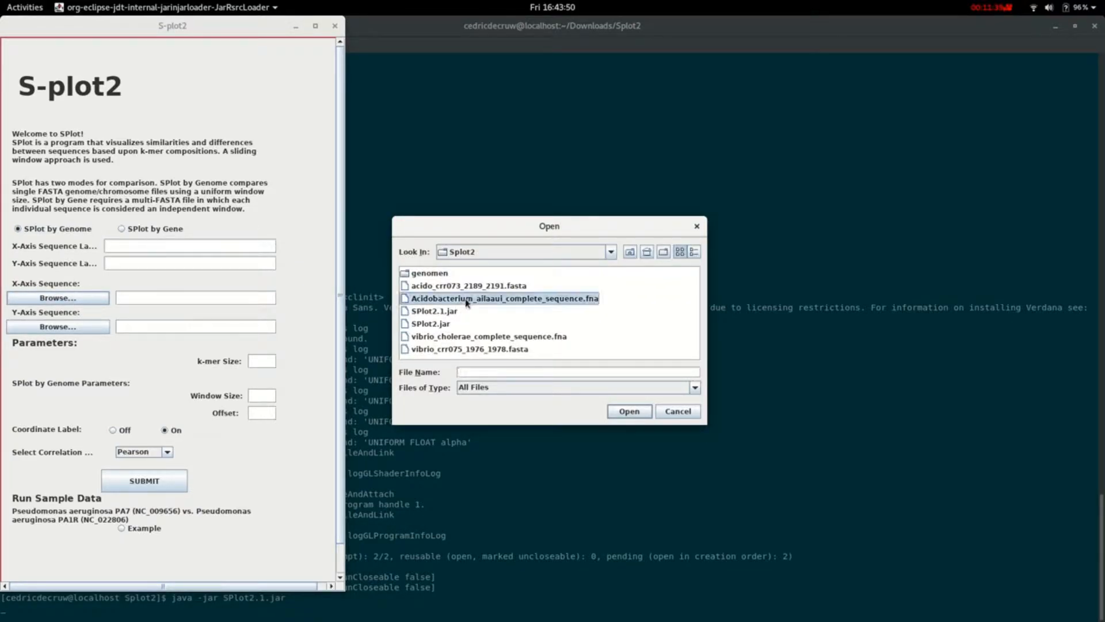
{"action": "left_click", "coordinate": [58, 326]}
{"action": "double_click", "coordinate": [463, 339]}
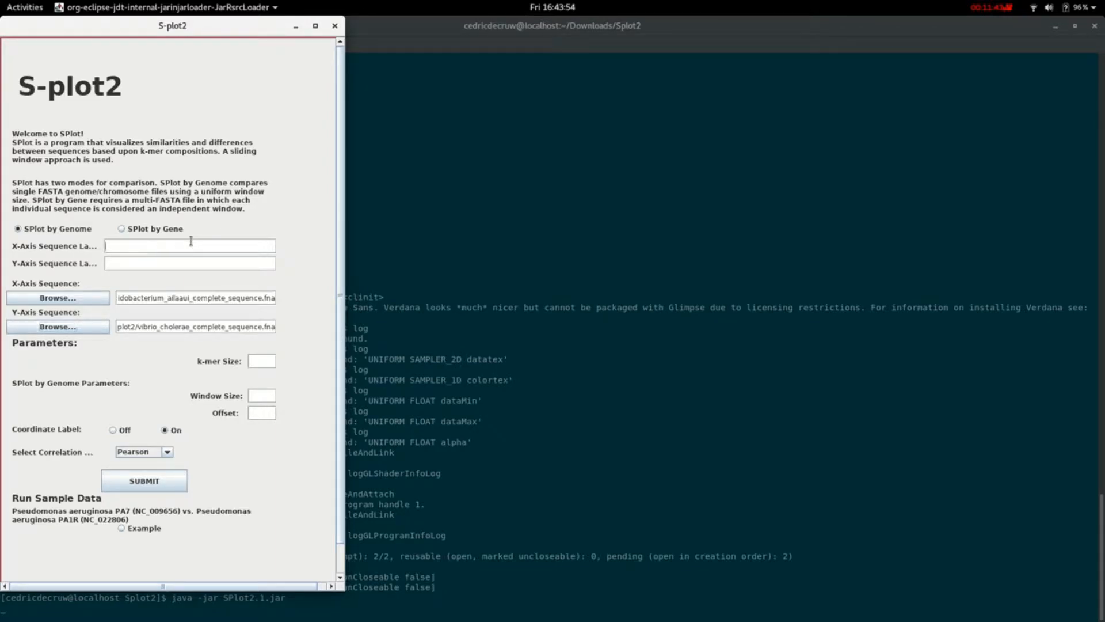
- Label the X-axis sequence Acidobacterium_ailaaui and the Y-axis sequence vibrio choleae
{"action": "left_click_drag", "start_coordinate": [190, 297], "coordinate": [130, 297]}
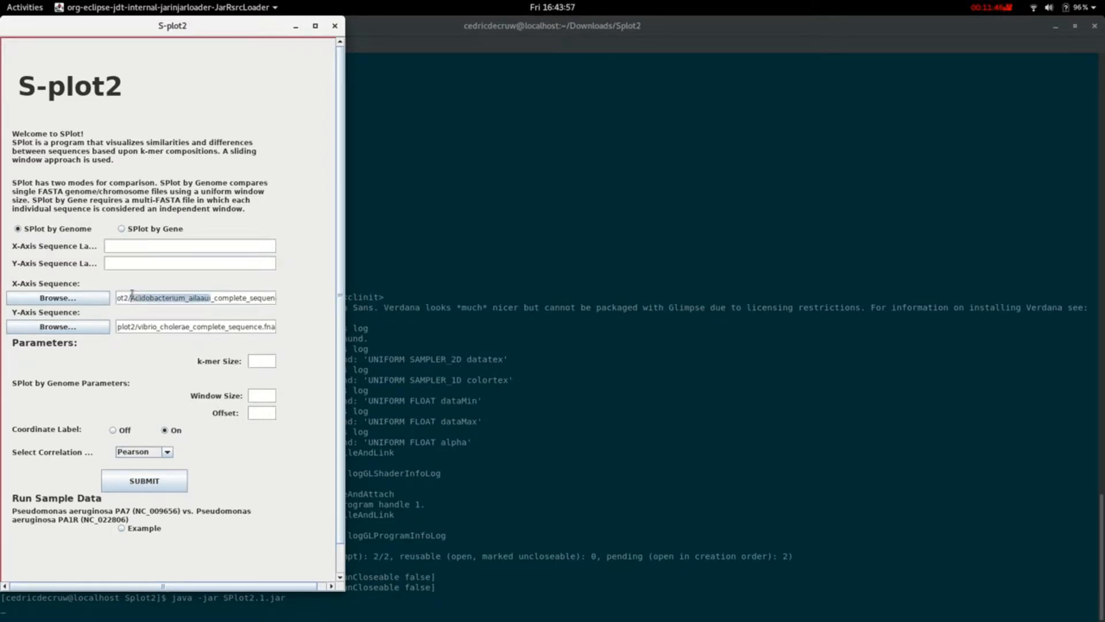
{"action": "middle_click", "coordinate": [123, 246]}
{"action": "triple_click", "coordinate": [193, 328]}
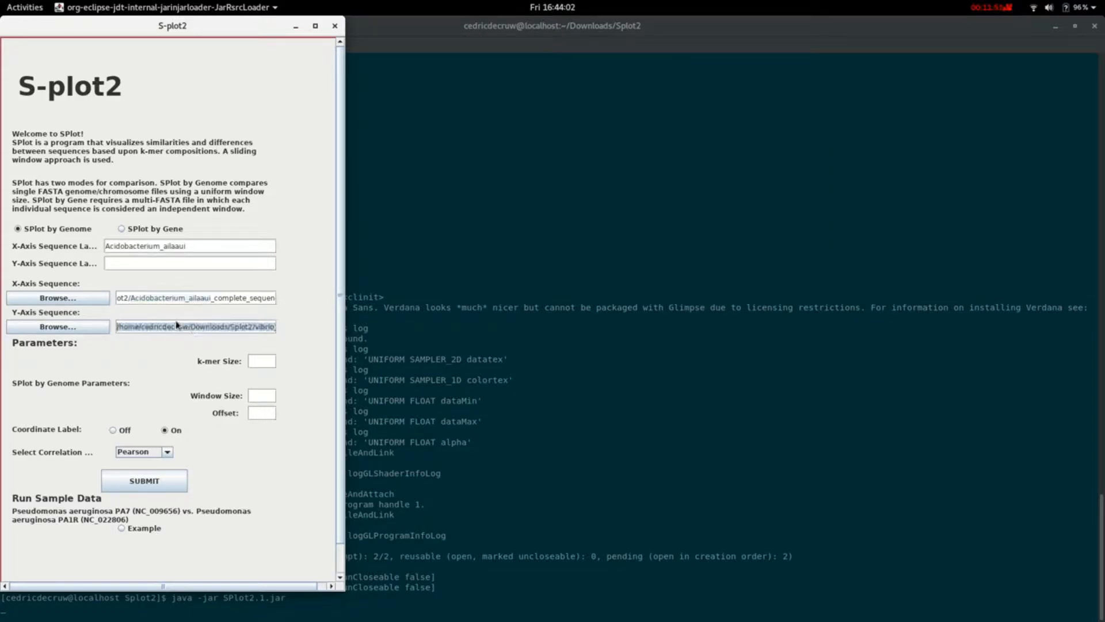
{"action": "left_click", "coordinate": [180, 326]}
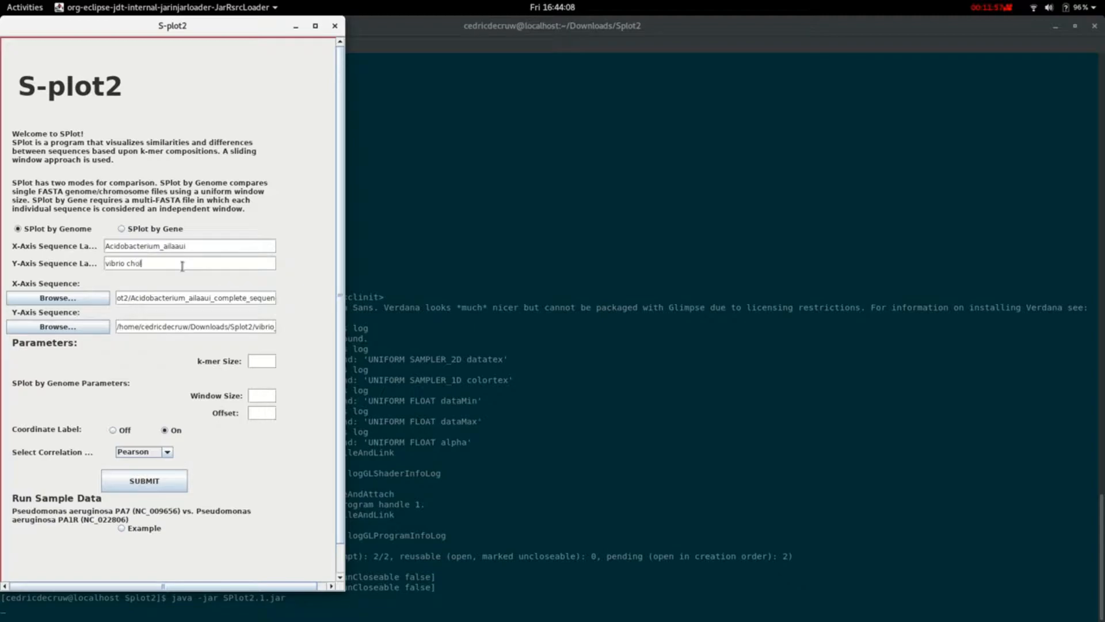
- Generate the plot with k-mer size 4, window size 2500 and offset 1250, and move the Analysis window clear of it
{"action": "left_click", "coordinate": [257, 361]}
{"action": "left_click", "coordinate": [129, 475]}
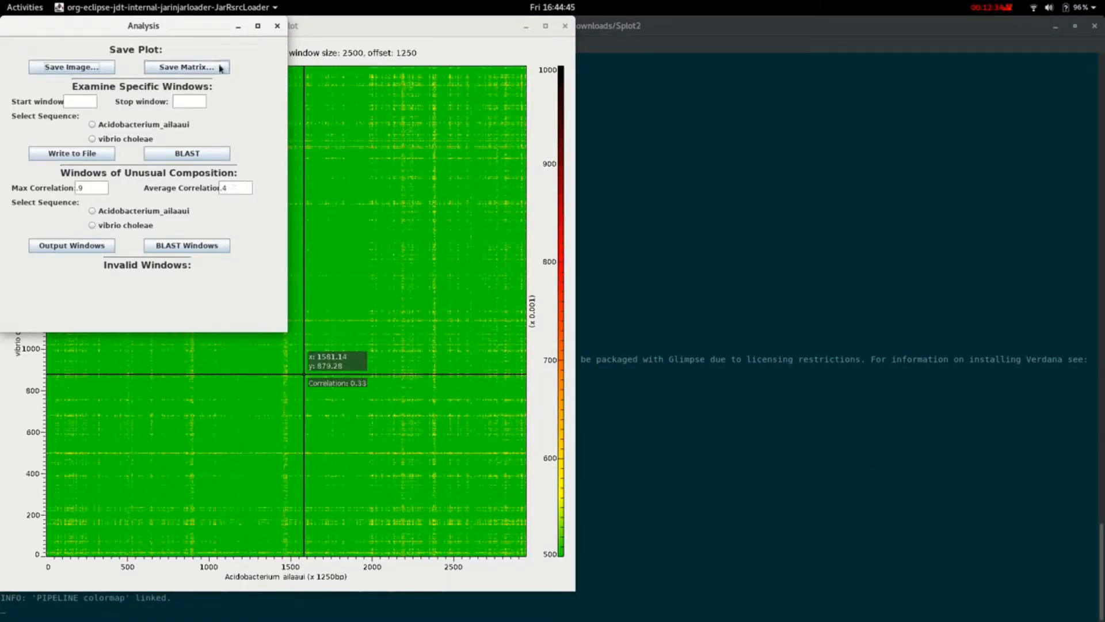
{"action": "left_click_drag", "start_coordinate": [204, 33], "coordinate": [901, 145]}
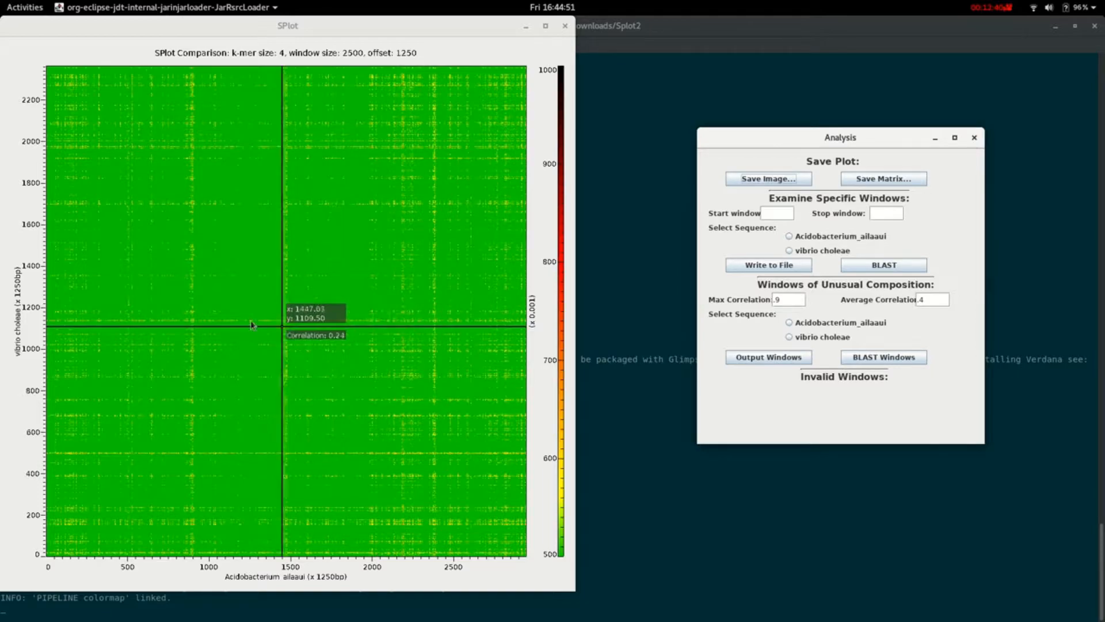
- For the red high-correlation block, set start window 1976 and stop window 1978, and select the vibrio choleae sequence for examination
{"action": "left_click", "coordinate": [401, 148]}
{"action": "scroll", "coordinate": [391, 151], "scroll_direction": "up", "scroll_amount": 15}
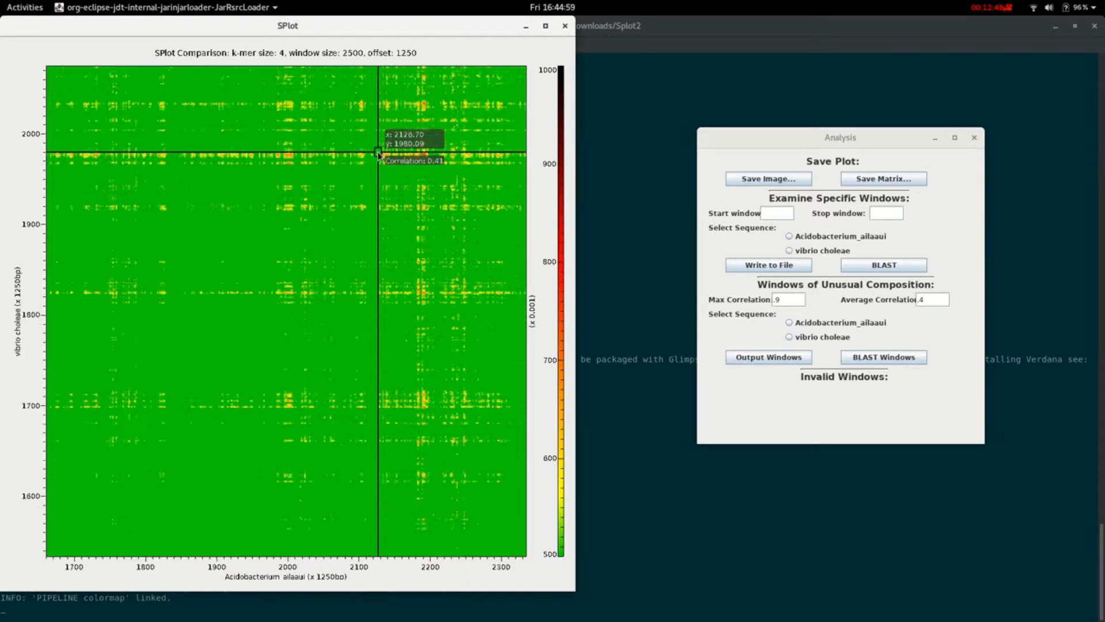
{"action": "scroll", "coordinate": [398, 159], "scroll_direction": "up", "scroll_amount": 10}
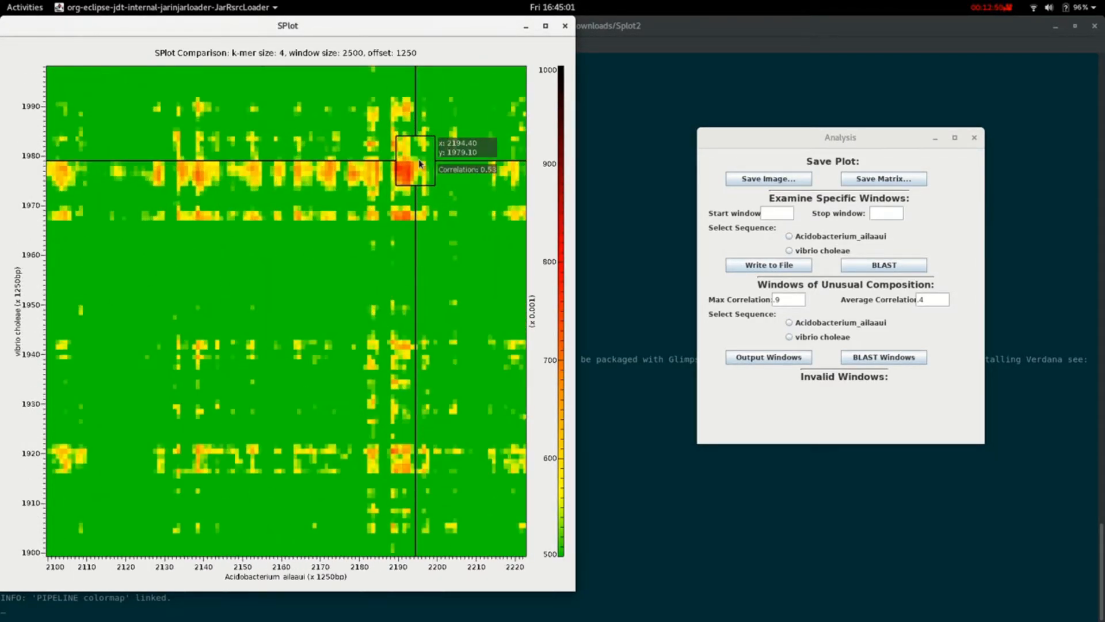
{"action": "scroll", "coordinate": [419, 164], "scroll_direction": "up", "scroll_amount": 8}
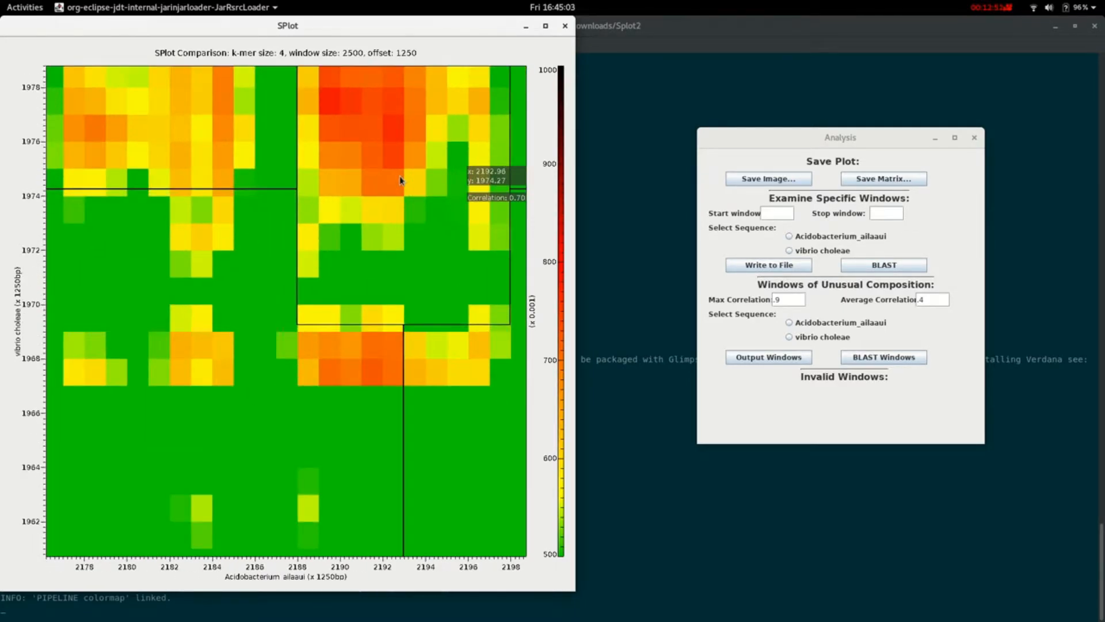
{"action": "scroll", "coordinate": [409, 305], "scroll_direction": "up", "scroll_amount": 4}
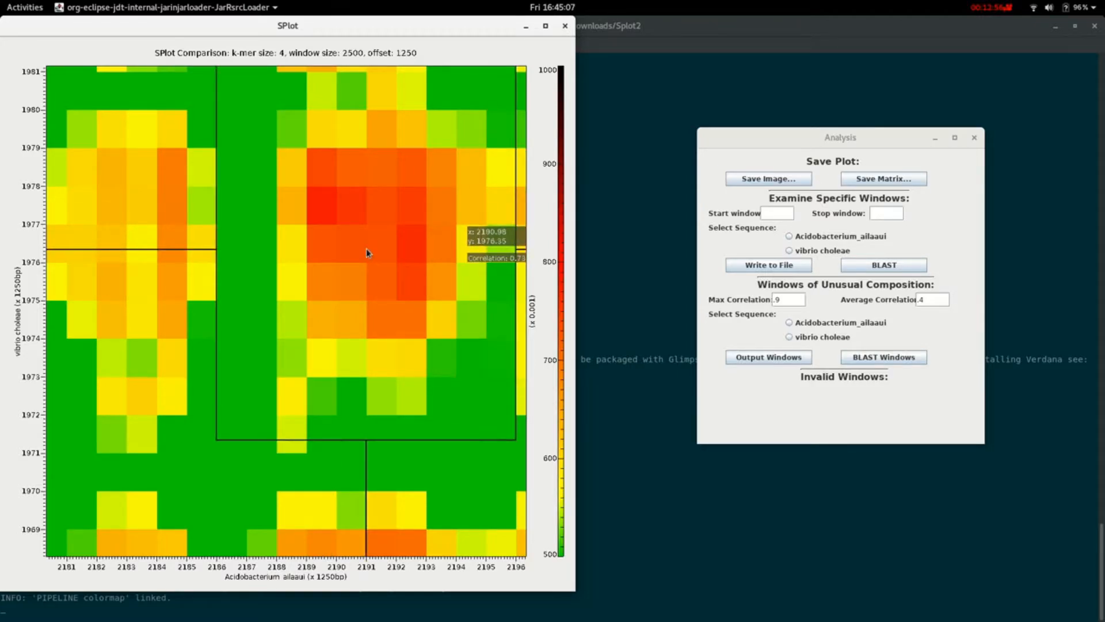
{"action": "left_click_drag", "start_coordinate": [356, 211], "coordinate": [300, 232]}
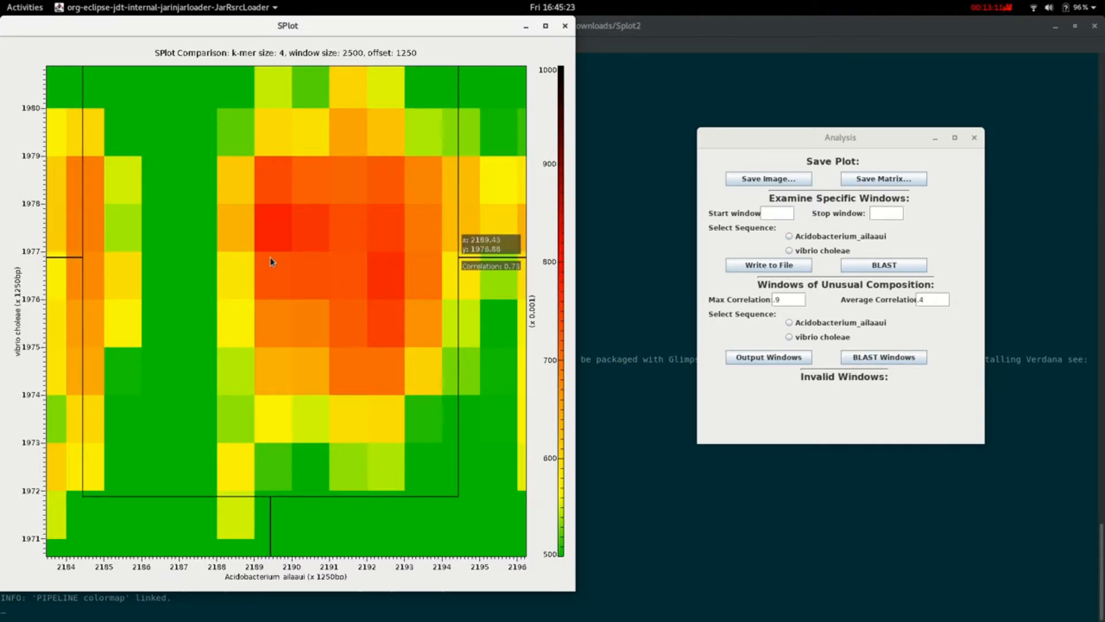
{"action": "left_click", "coordinate": [782, 214]}
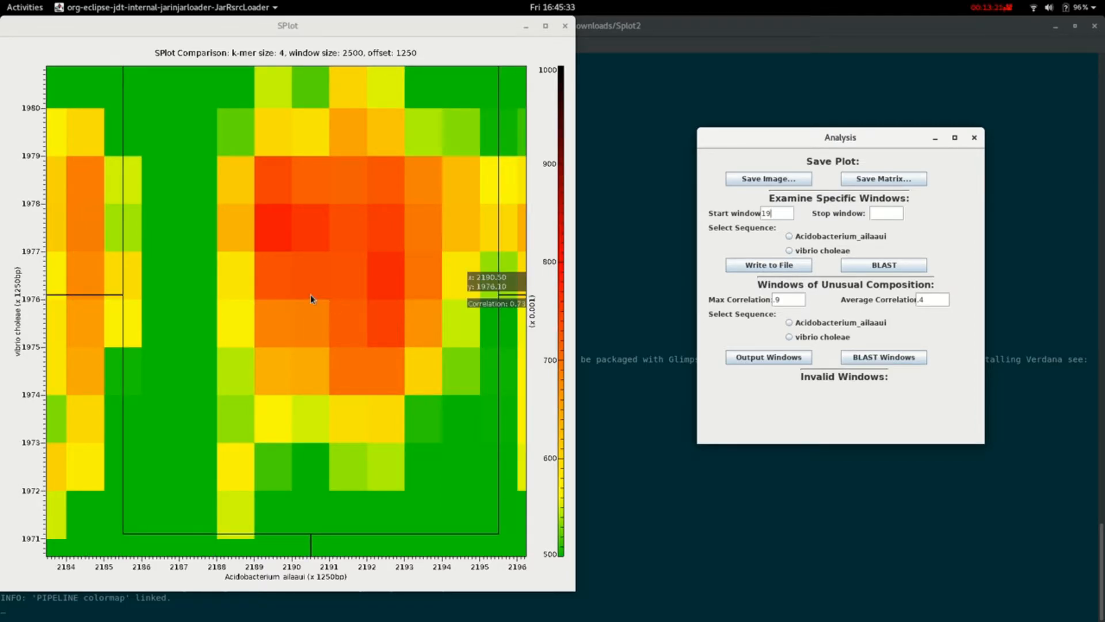
{"action": "type", "text": "6"}
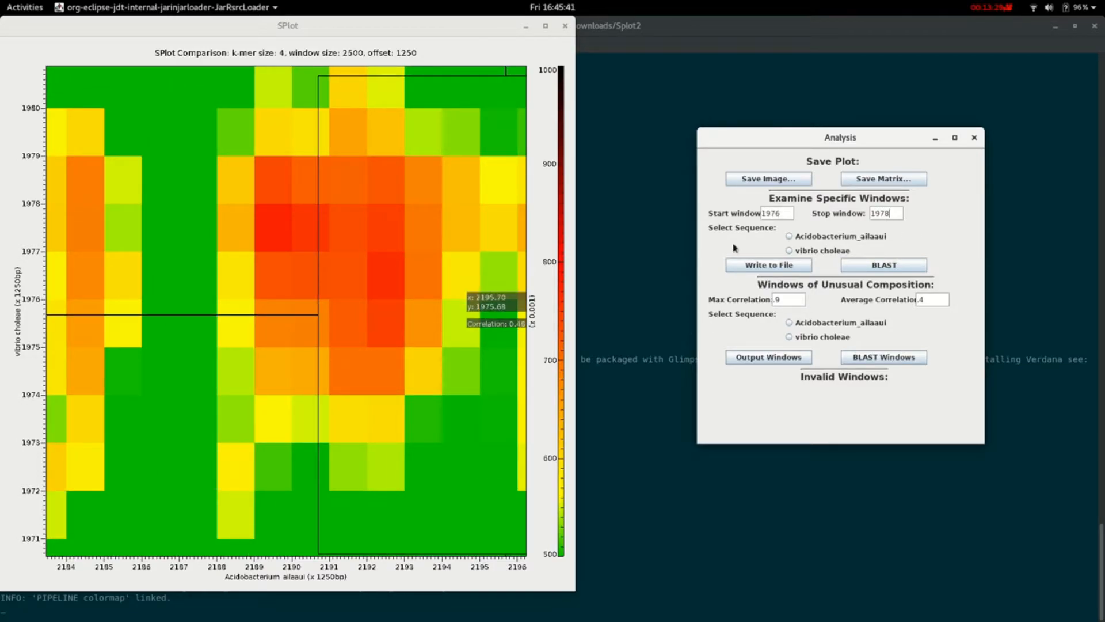
{"action": "left_click", "coordinate": [801, 251]}
{"action": "left_click", "coordinate": [775, 268]}
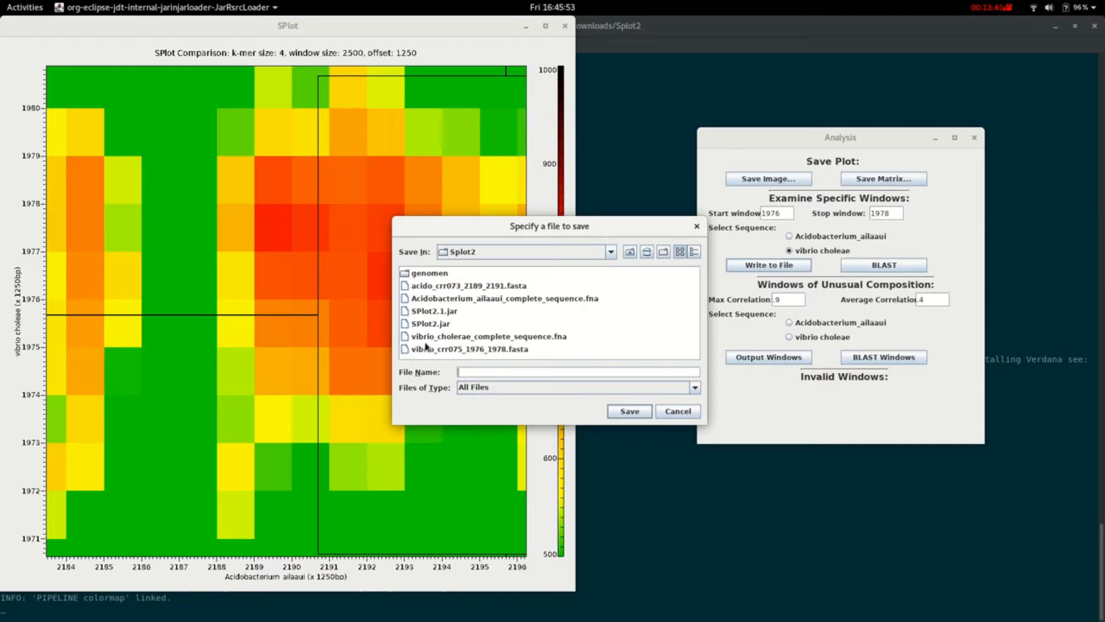
{"action": "left_click", "coordinate": [461, 348]}
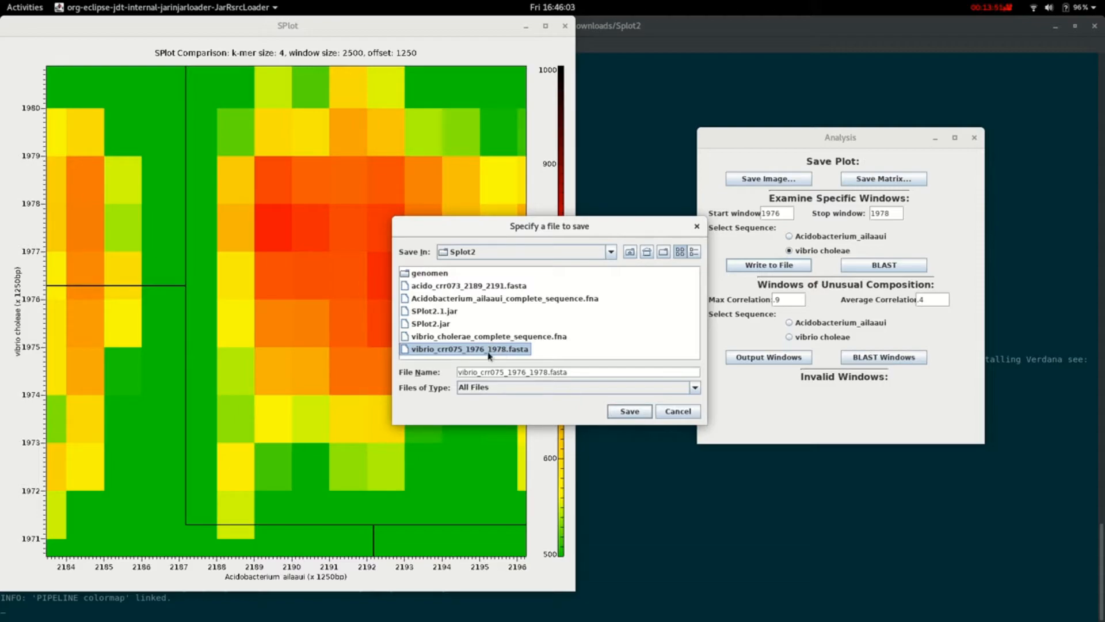
{"action": "left_click", "coordinate": [491, 387]}
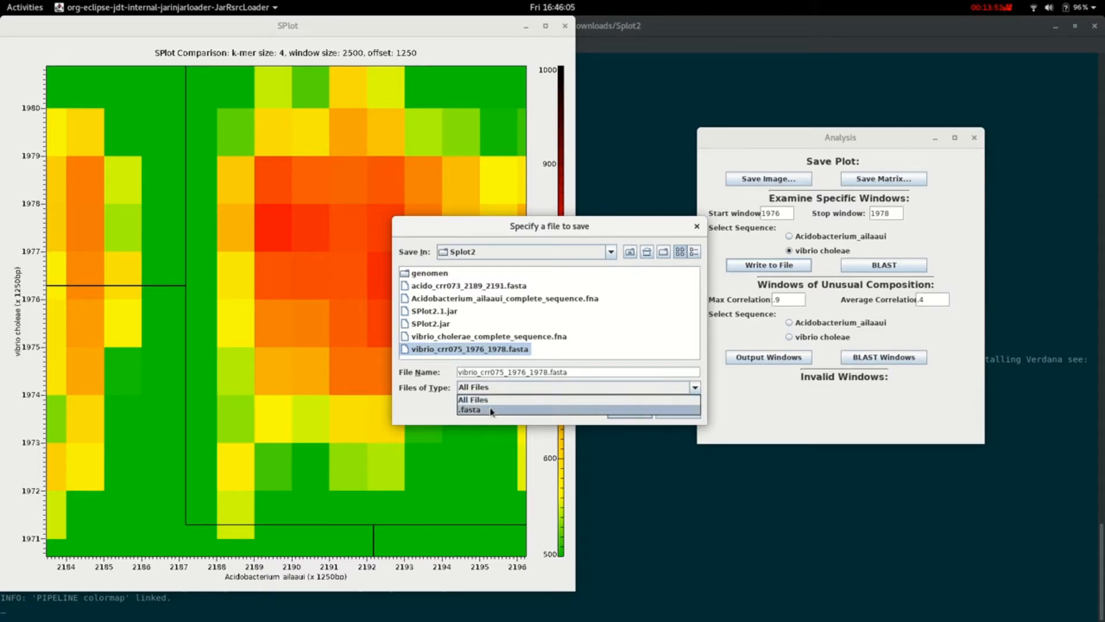
{"action": "left_click", "coordinate": [493, 411]}
{"action": "left_click", "coordinate": [508, 392]}
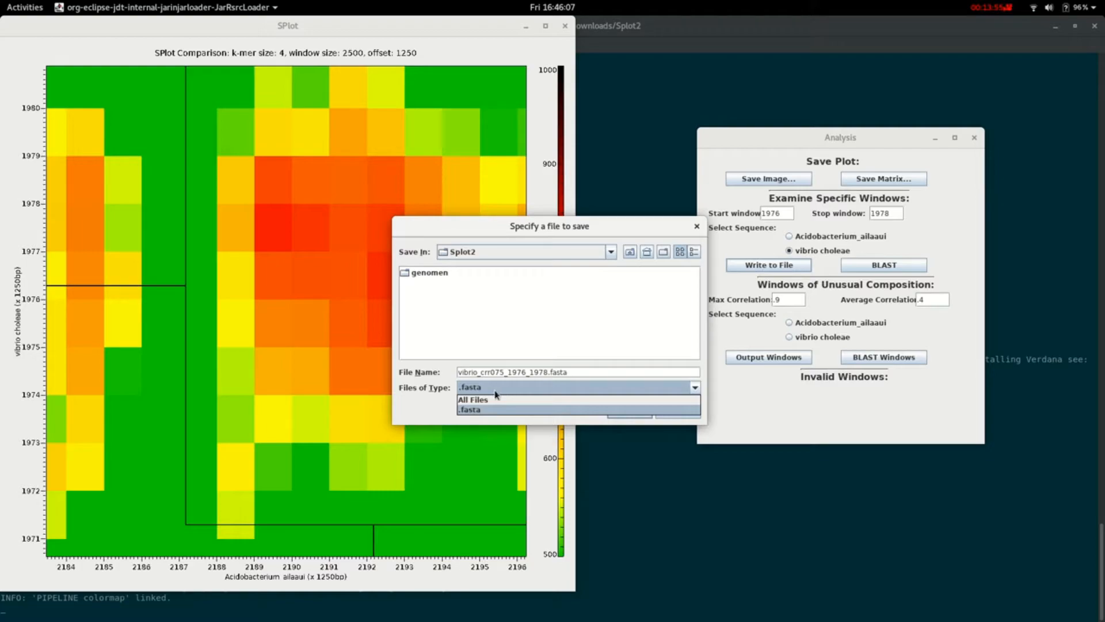
{"action": "left_click", "coordinate": [484, 400]}
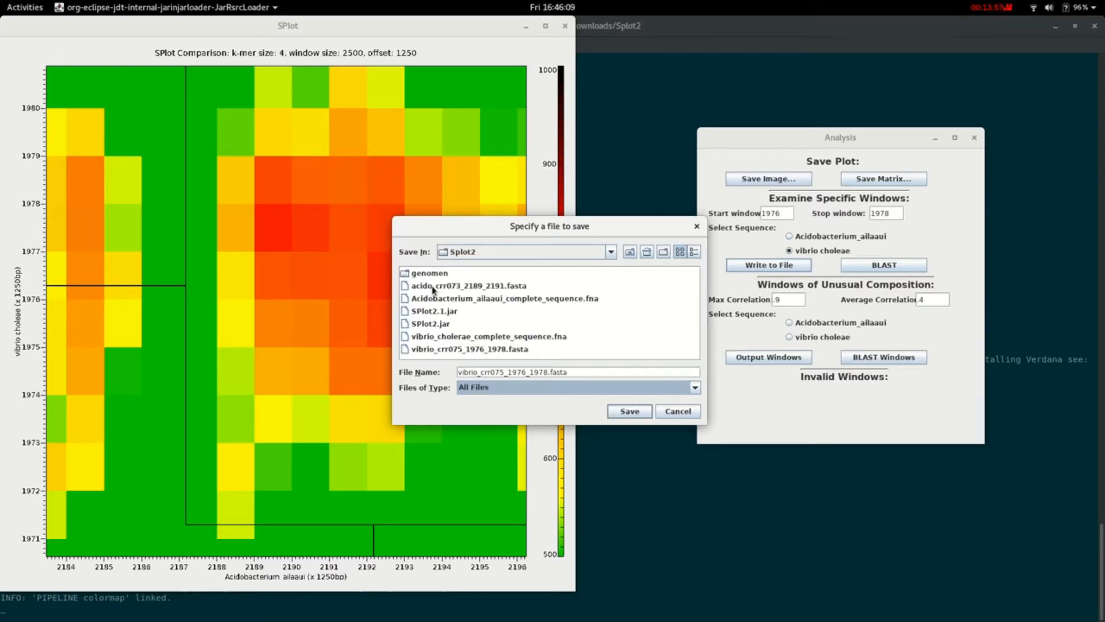
{"action": "left_click_drag", "start_coordinate": [511, 236], "coordinate": [708, 193]}
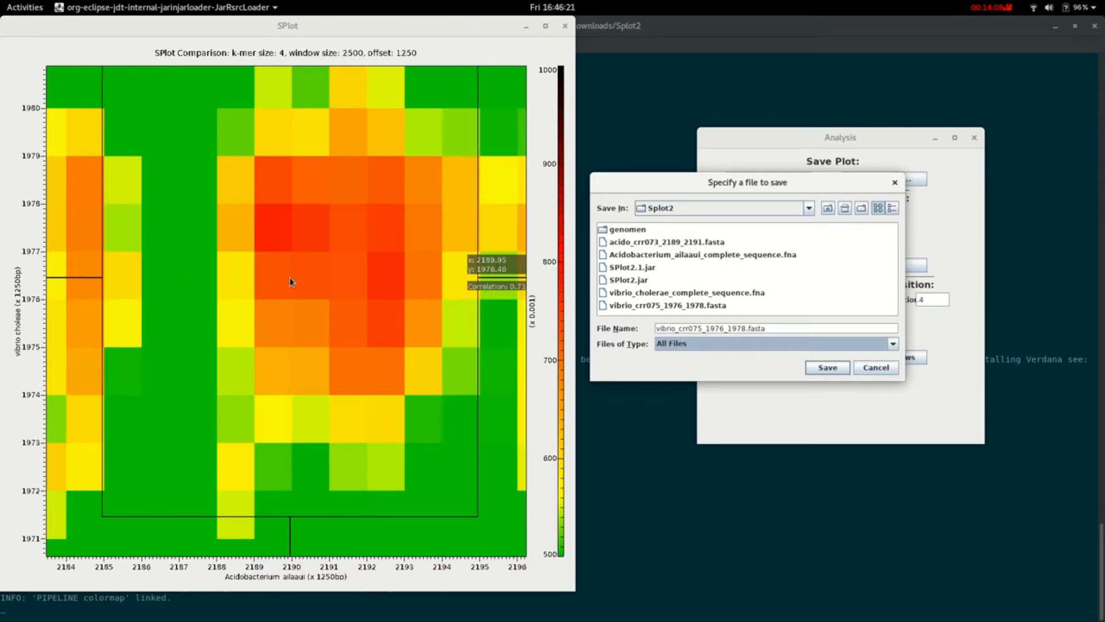
{"action": "left_click", "coordinate": [884, 372]}
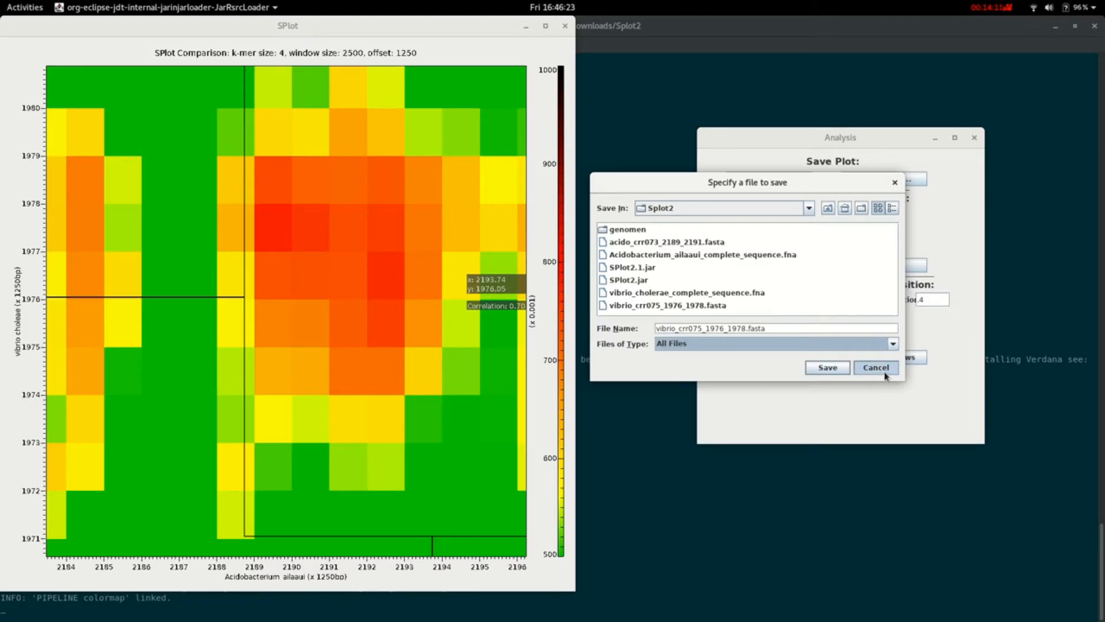
- Exit S-plot2, confirming the exit, and switch to Firefox
{"action": "left_click", "coordinate": [974, 138]}
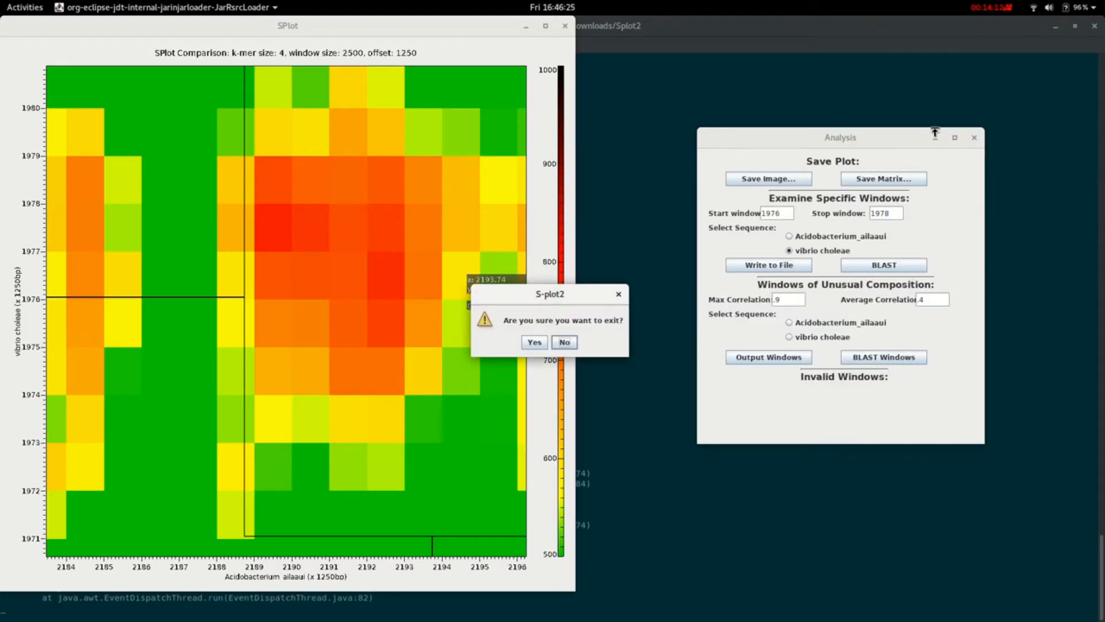
{"action": "left_click", "coordinate": [534, 342]}
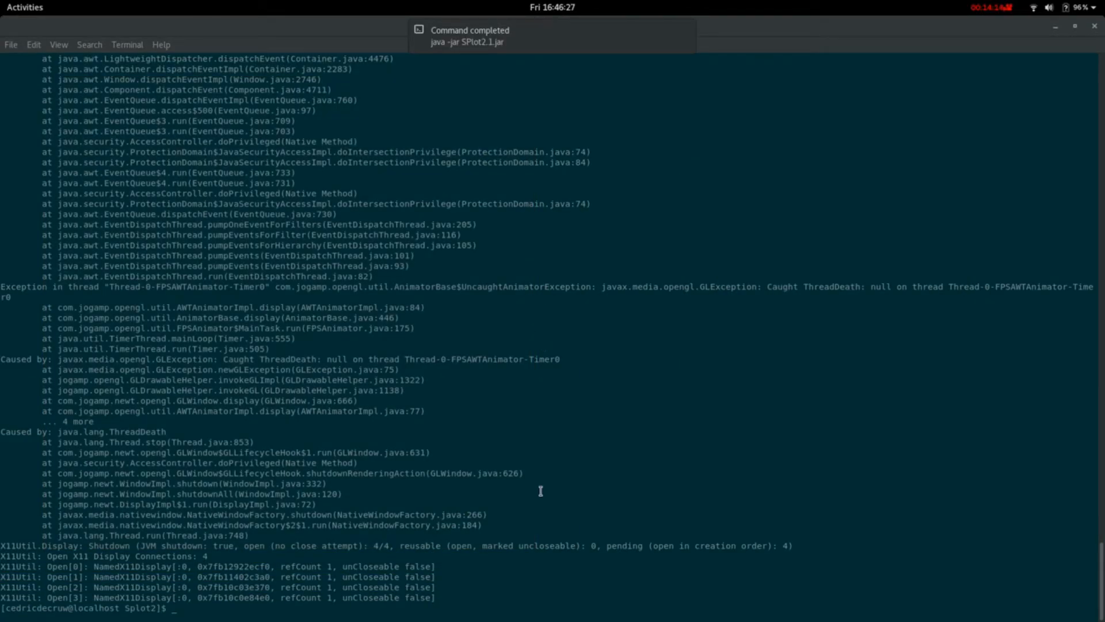
{"action": "key", "text": "super"}
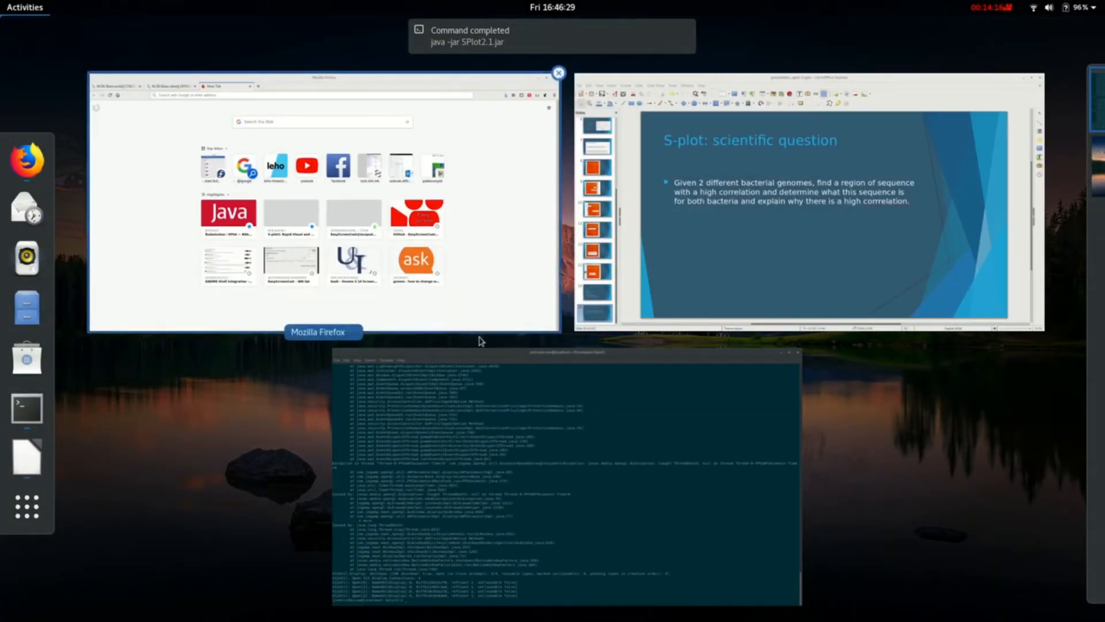
{"action": "left_click", "coordinate": [493, 290]}
- Go to the NCBI website and open BLAST's blastx search page for translated nucleotide queries
{"action": "type", "text": "ncbi"}
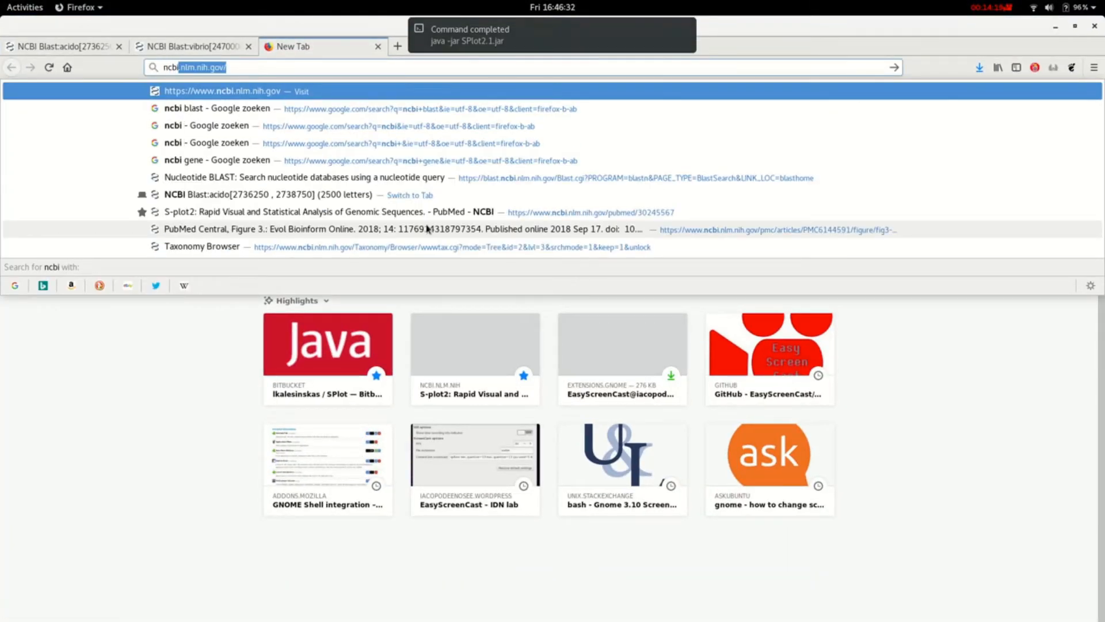
{"action": "key", "text": "Return"}
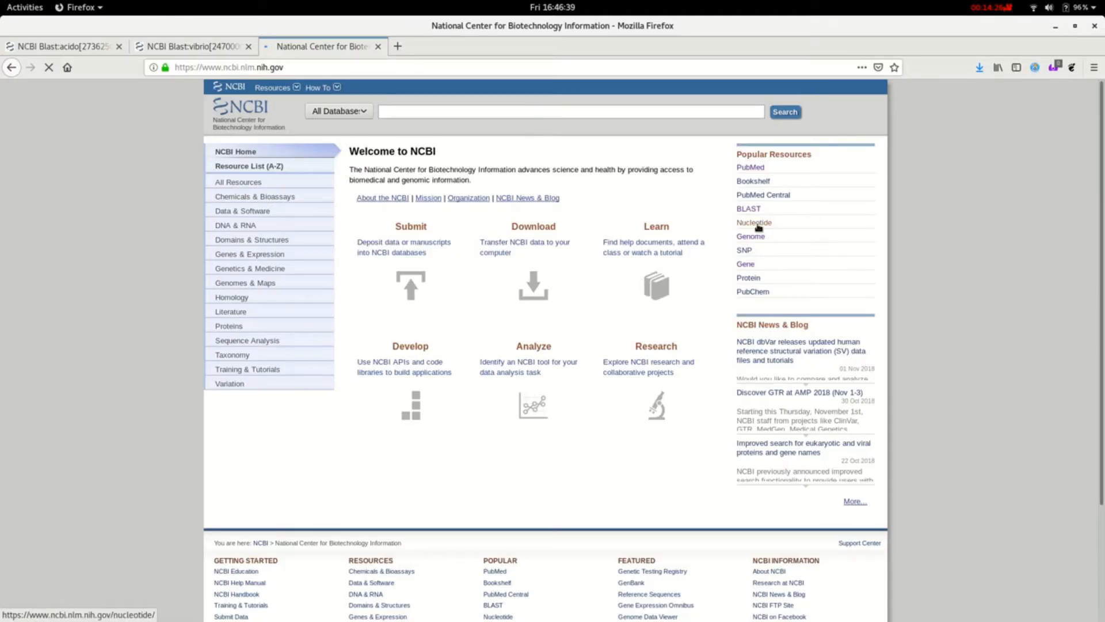
{"action": "left_click", "coordinate": [746, 213]}
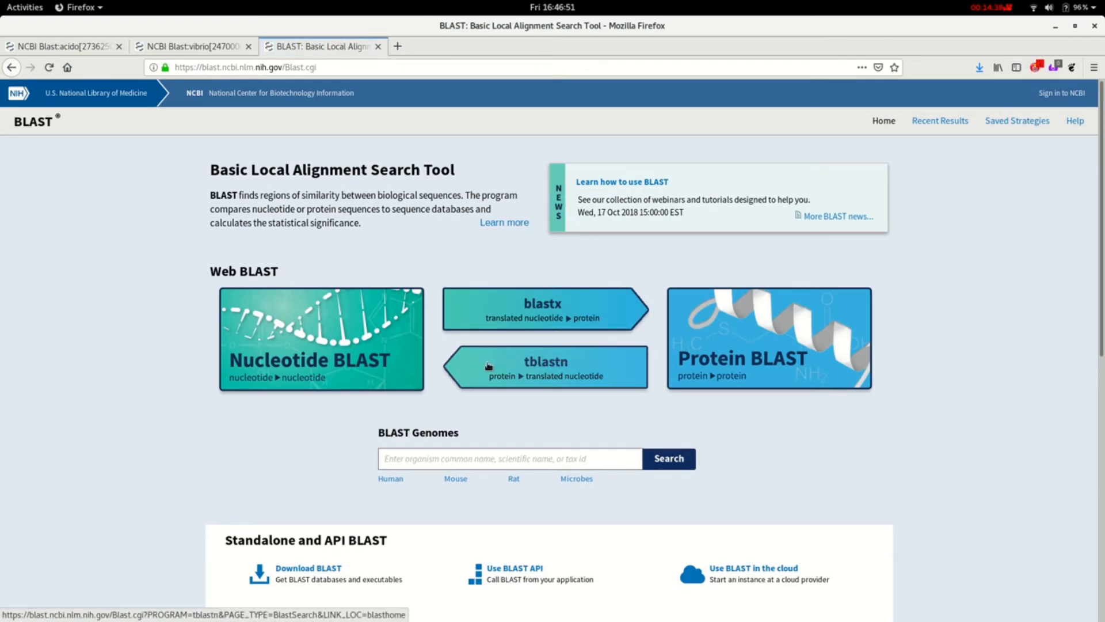
{"action": "left_click", "coordinate": [548, 320]}
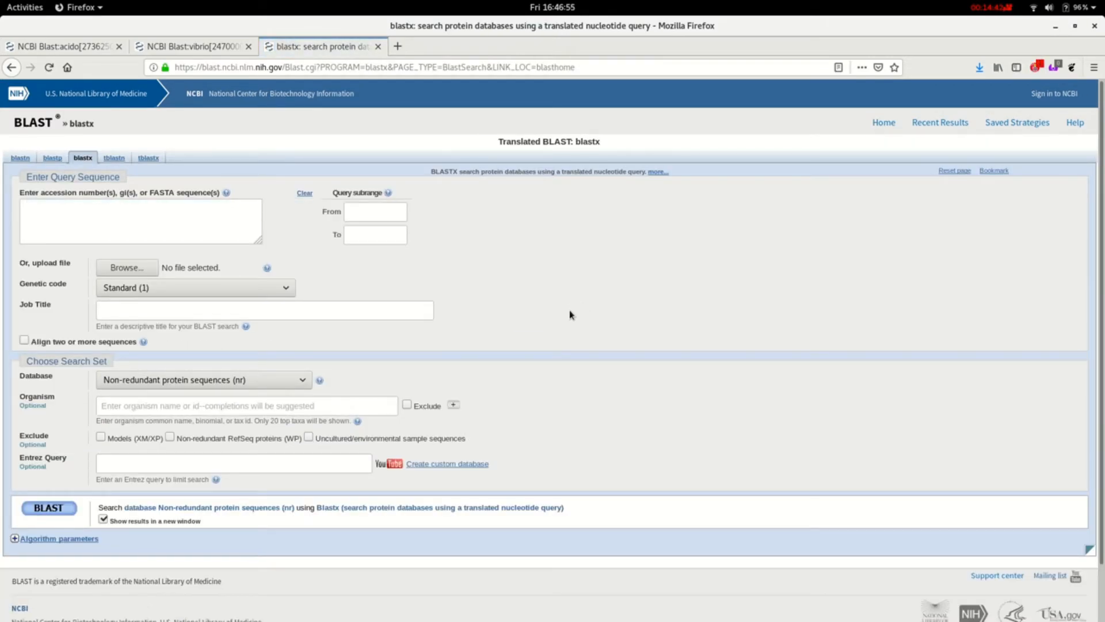
- Separate the vibrio BLAST results into their own browser window and tile it side by side with the acido results
{"action": "left_click", "coordinate": [69, 48]}
{"action": "left_click", "coordinate": [161, 49]}
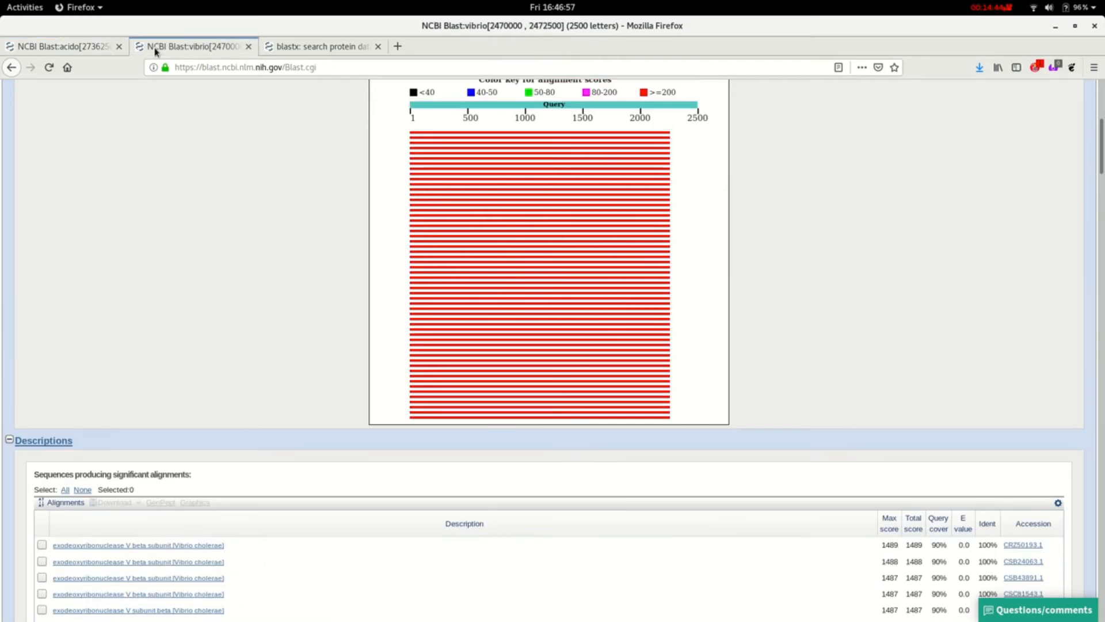
{"action": "left_click_drag", "start_coordinate": [1006, 240], "coordinate": [1101, 105]}
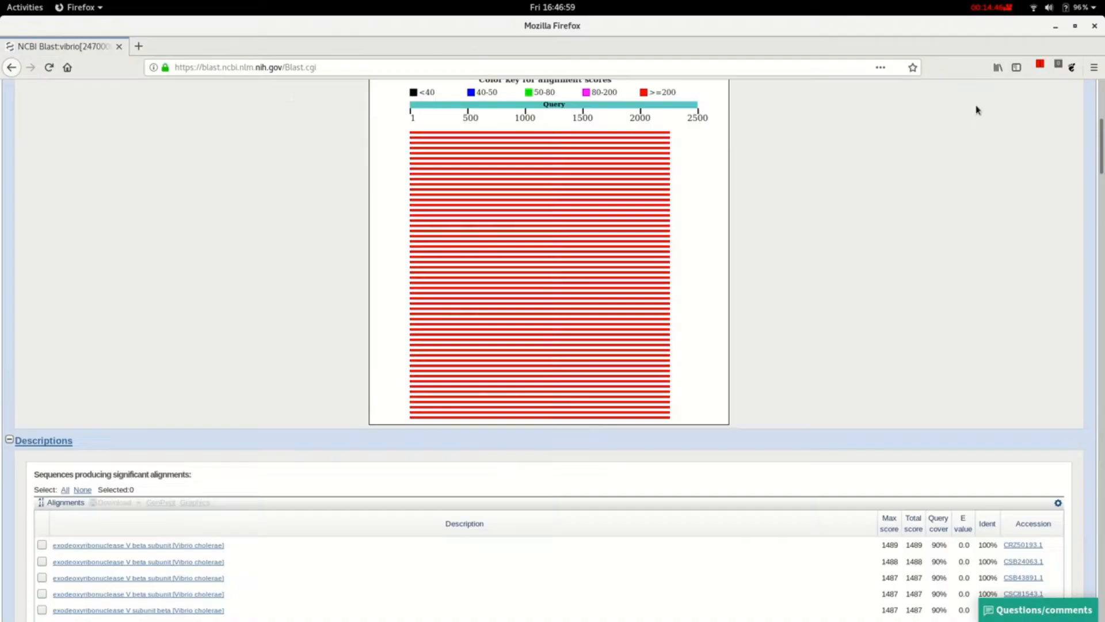
{"action": "left_click_drag", "start_coordinate": [651, 29], "coordinate": [1103, 75]}
{"action": "left_click", "coordinate": [68, 45]}
{"action": "left_click", "coordinate": [67, 45]}
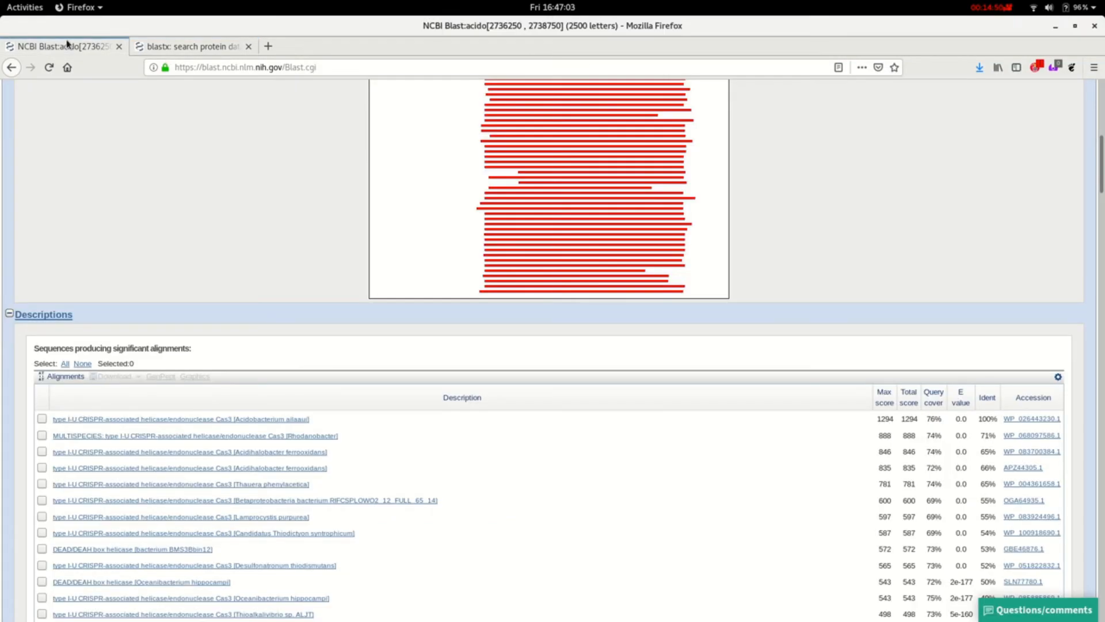
{"action": "key", "text": "super+Left"}
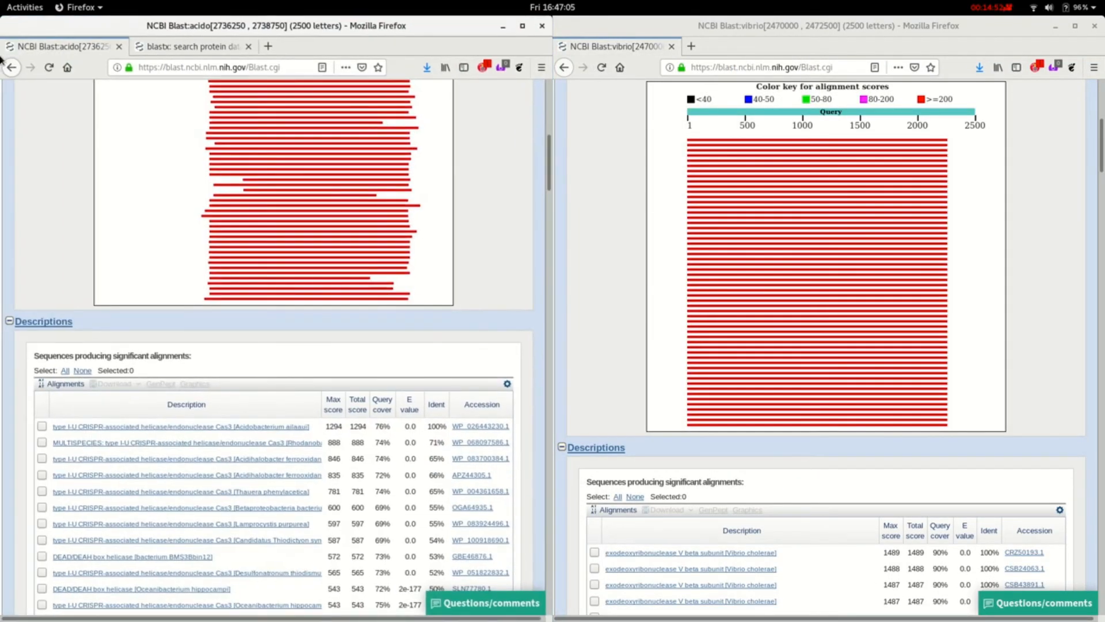
- Examine the graphic summaries and the significant alignments listed in the acido and vibrio blastx results
{"action": "scroll", "coordinate": [346, 311], "scroll_direction": "up", "scroll_amount": 9}
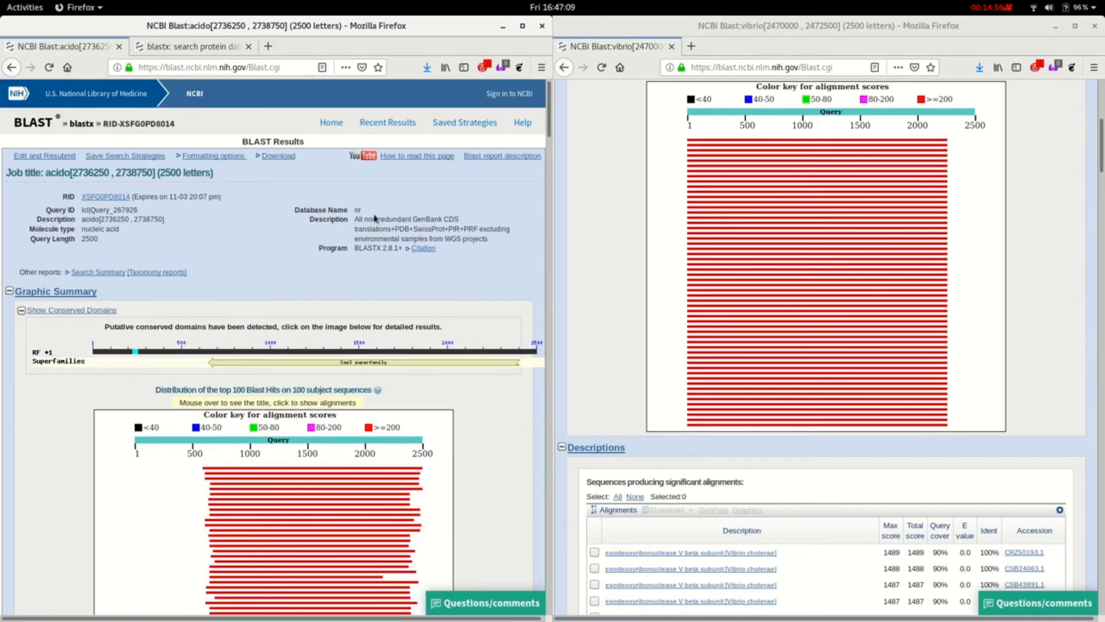
{"action": "scroll", "coordinate": [775, 327], "scroll_direction": "down", "scroll_amount": 5}
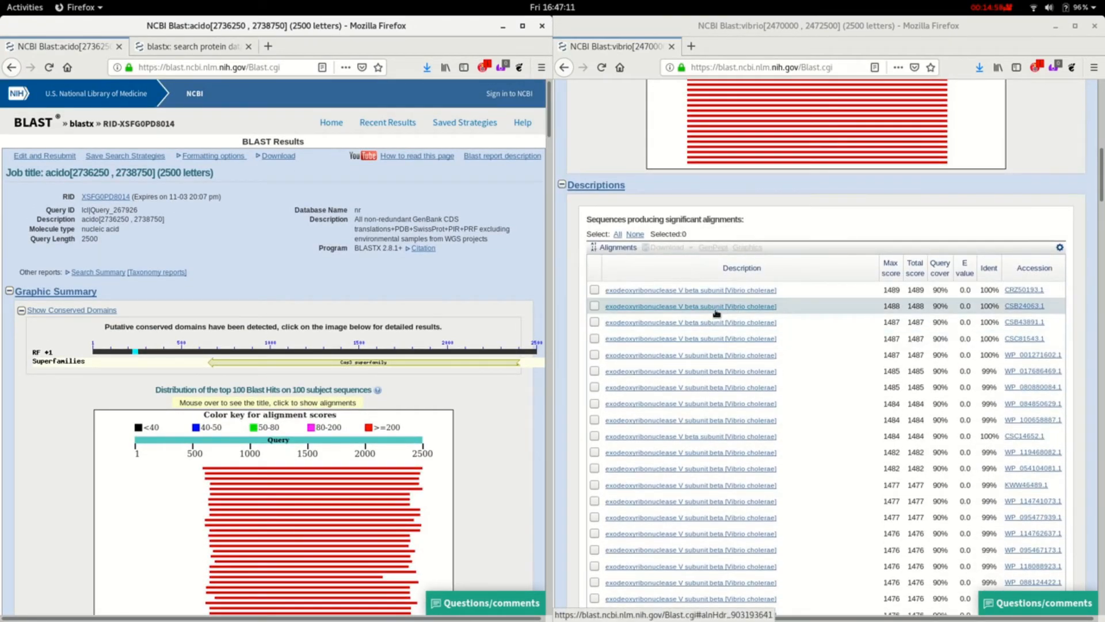
{"action": "scroll", "coordinate": [684, 331], "scroll_direction": "up", "scroll_amount": 2}
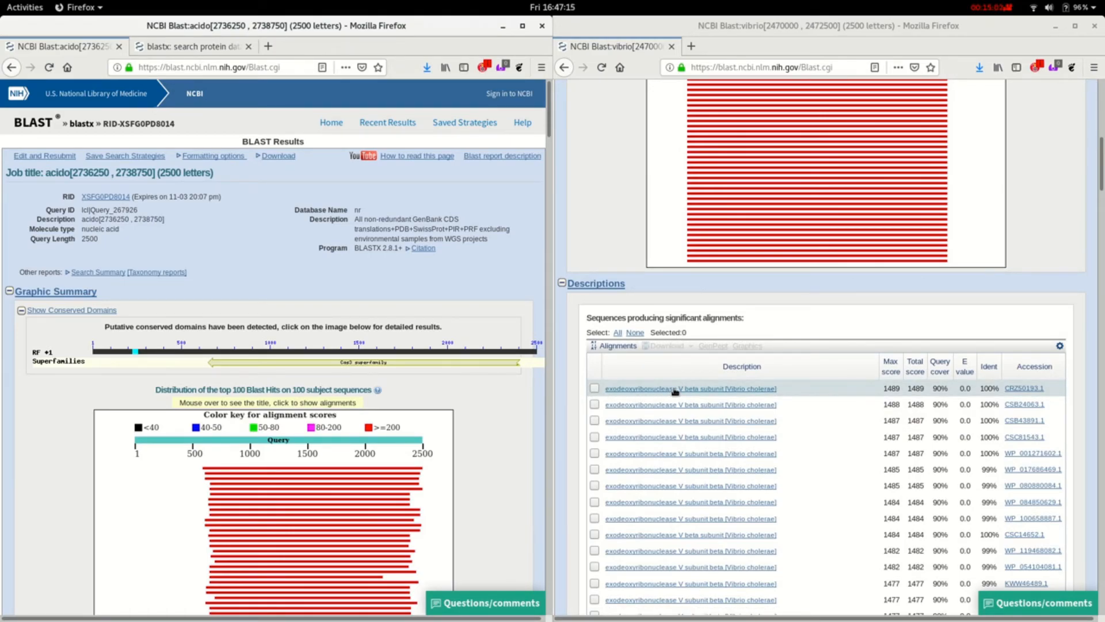
{"action": "scroll", "coordinate": [277, 349], "scroll_direction": "down", "scroll_amount": 4}
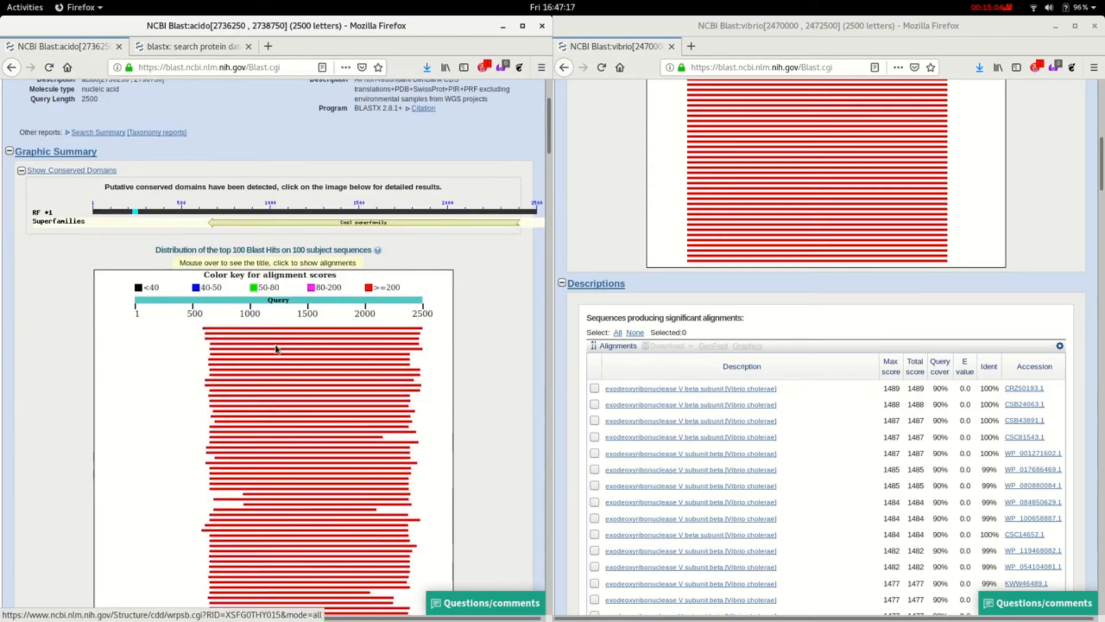
{"action": "scroll", "coordinate": [277, 349], "scroll_direction": "down", "scroll_amount": 20}
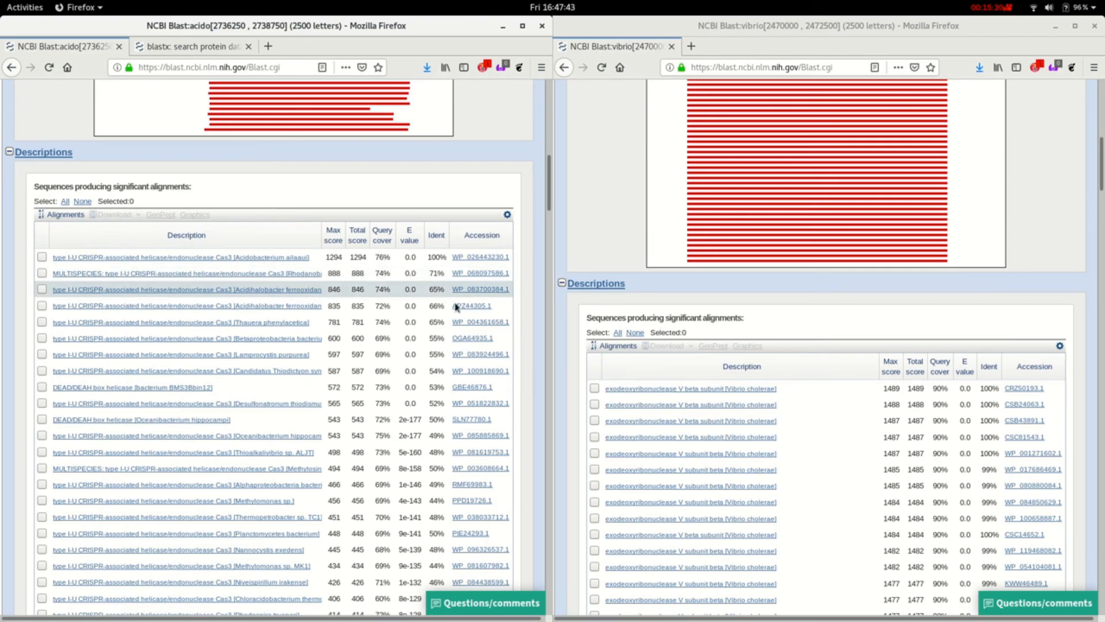
{"action": "scroll", "coordinate": [489, 299], "scroll_direction": "up", "scroll_amount": 8}
{"action": "scroll", "coordinate": [482, 306], "scroll_direction": "up", "scroll_amount": 3}
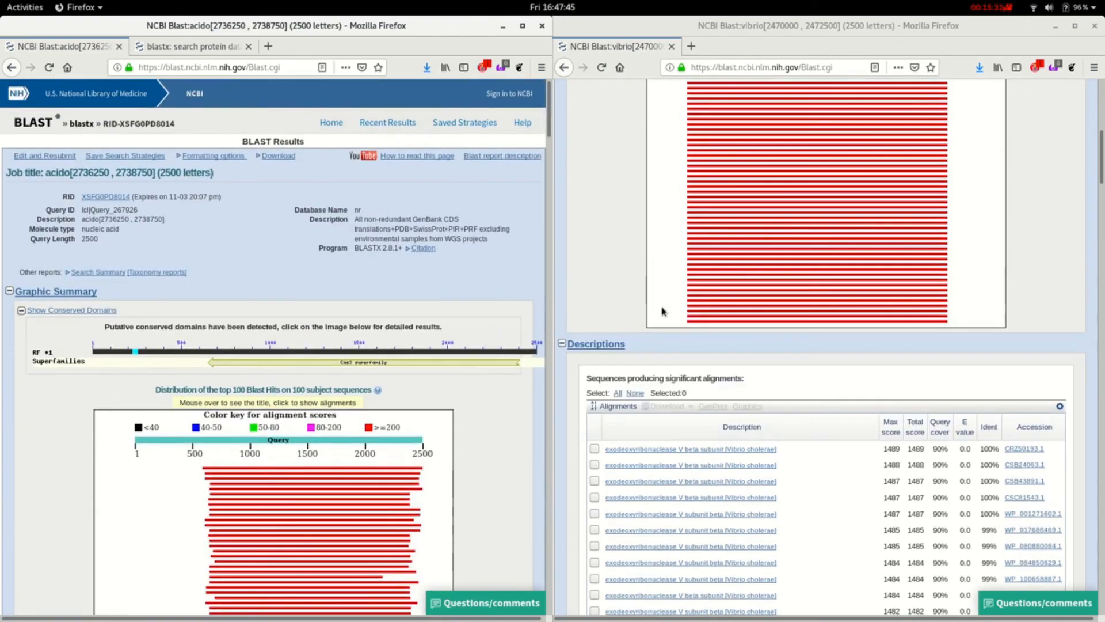